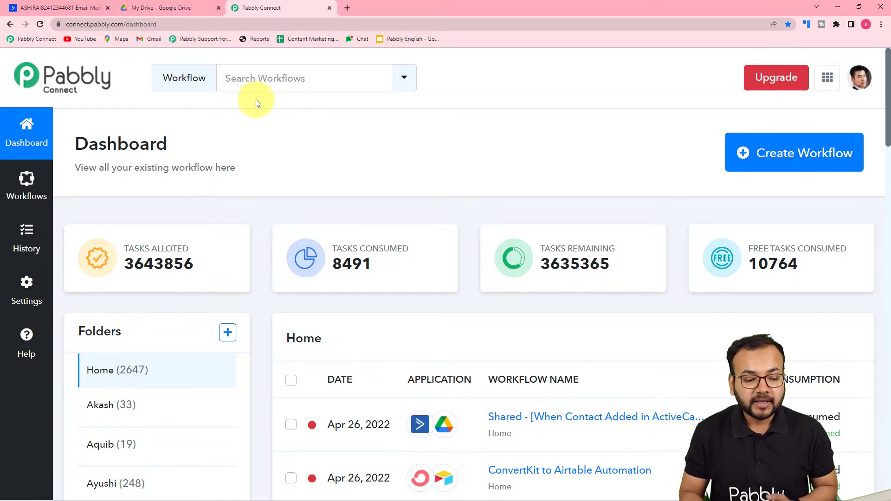
Create a new workflow named 'ActiveCampaigns to Google Drive Automation'.
click(783, 161)
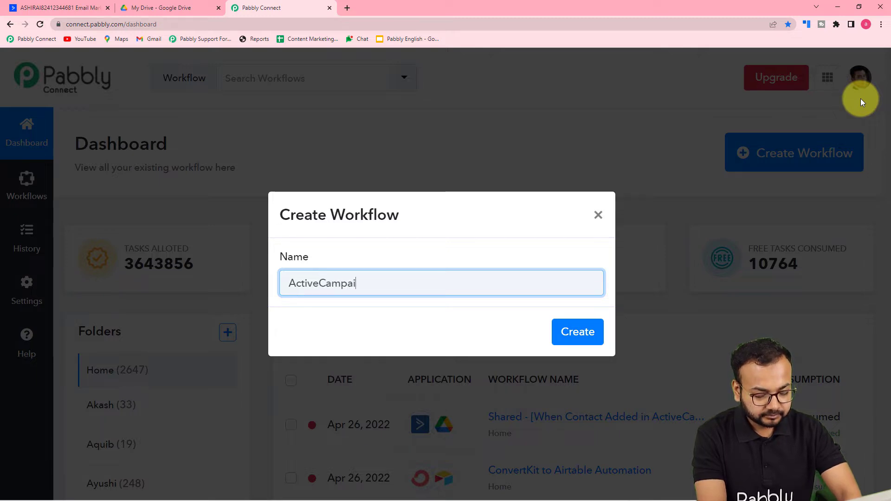
text(to Google Drive Automation)
click(505, 334)
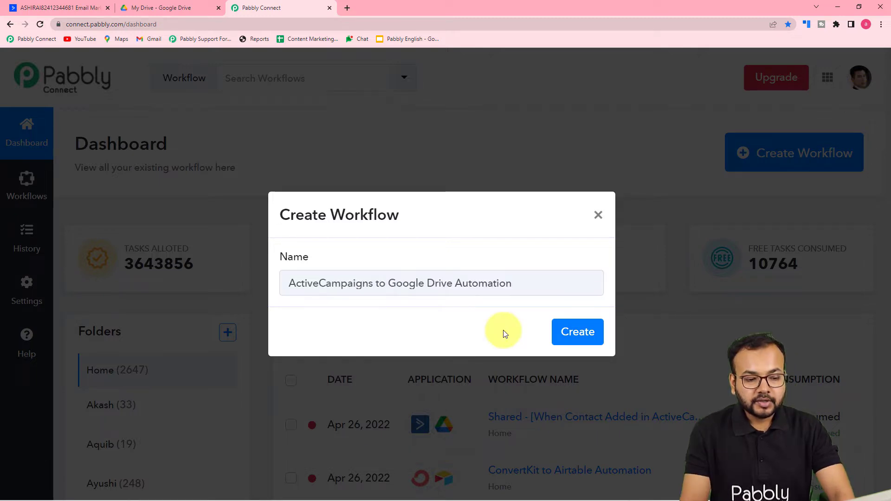
click(571, 343)
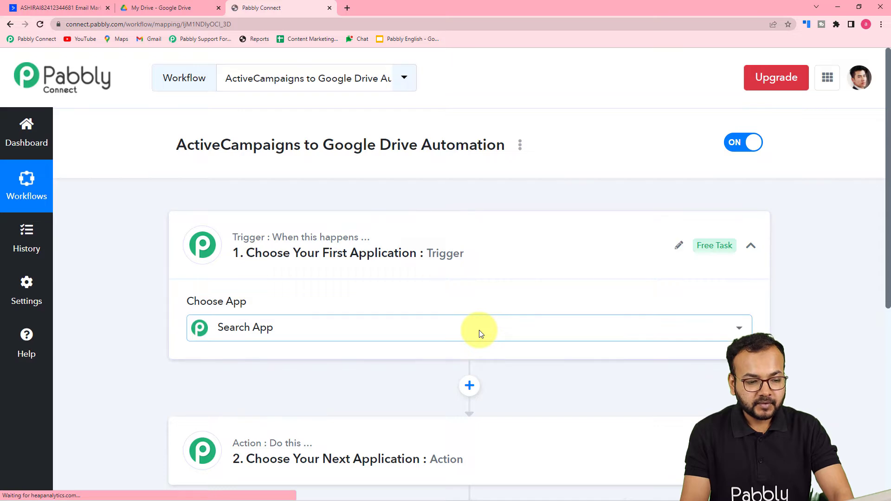
Open the trigger's app dropdown, then collapse and re-expand the Trigger card.
click(479, 330)
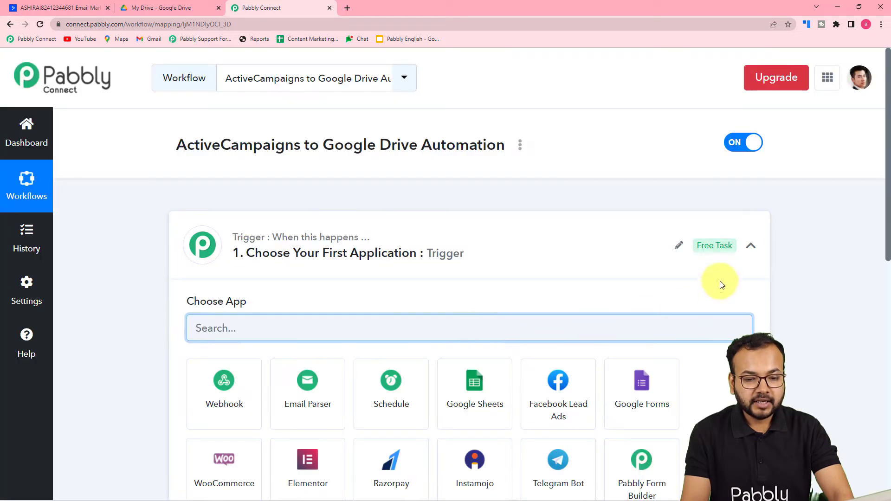
click(750, 245)
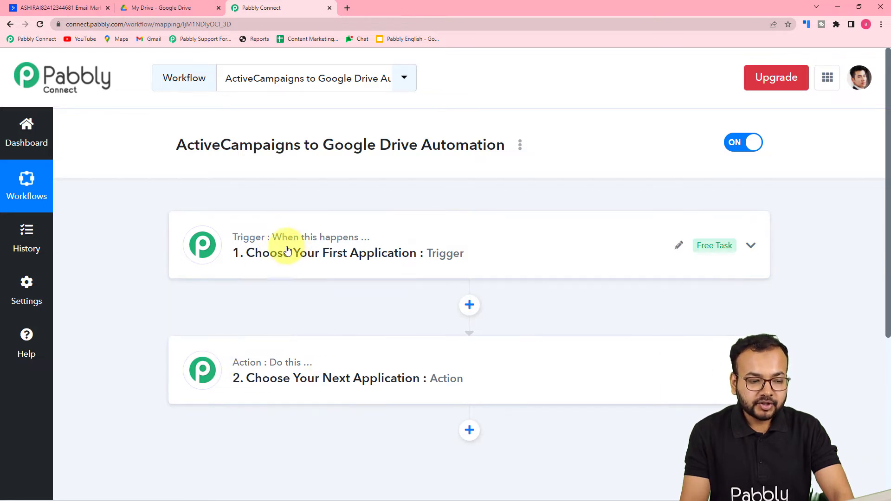
click(250, 254)
scroll(253, 256, down, 1)
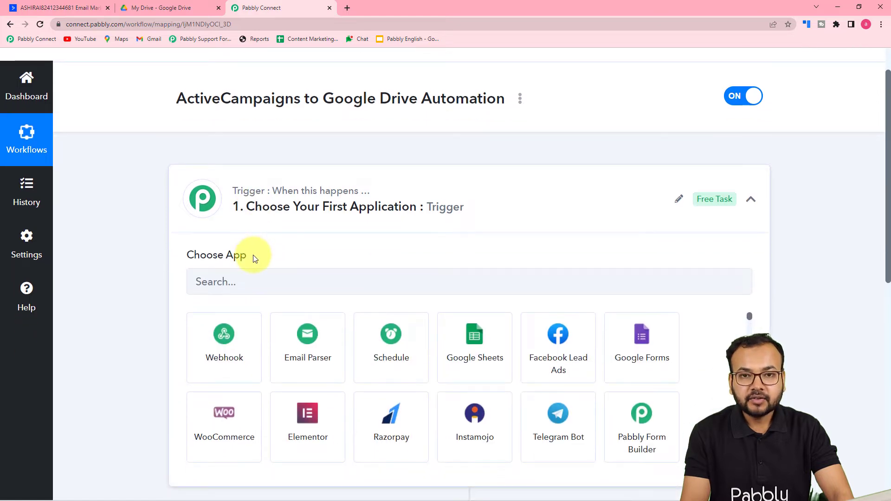
scroll(254, 256, down, 6)
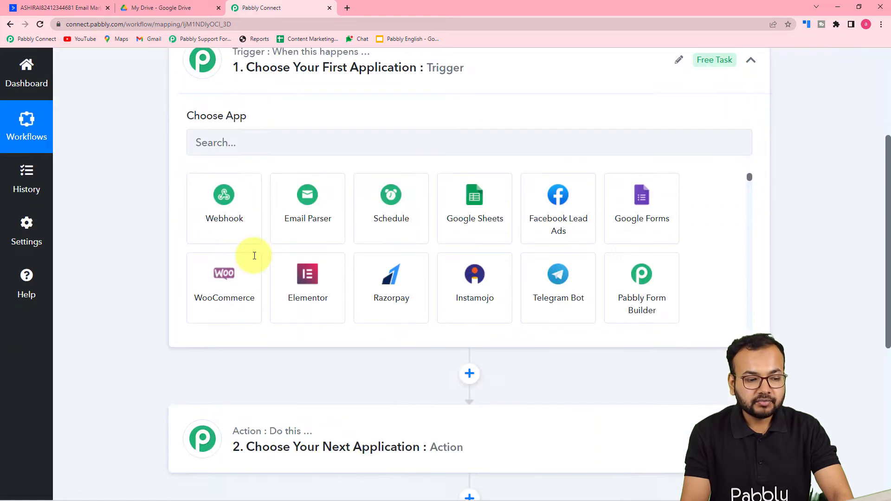
Expand the Action card and scroll through its app choices.
click(259, 311)
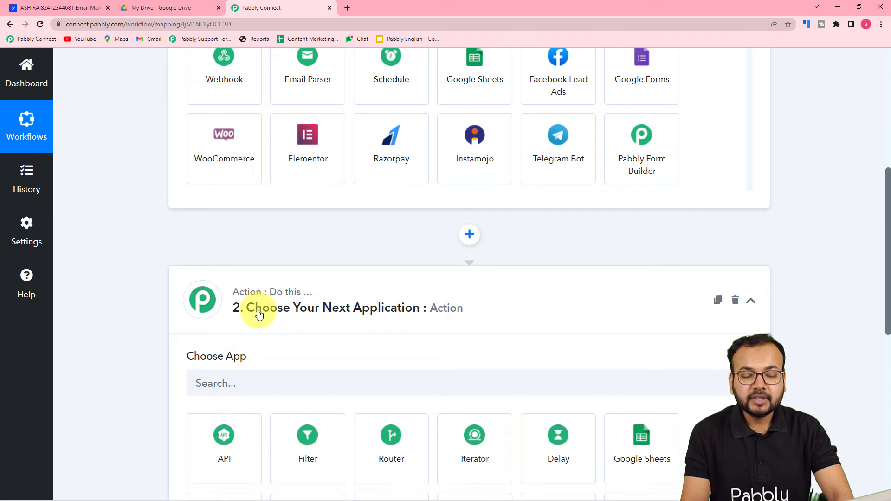
scroll(259, 314, up, 7)
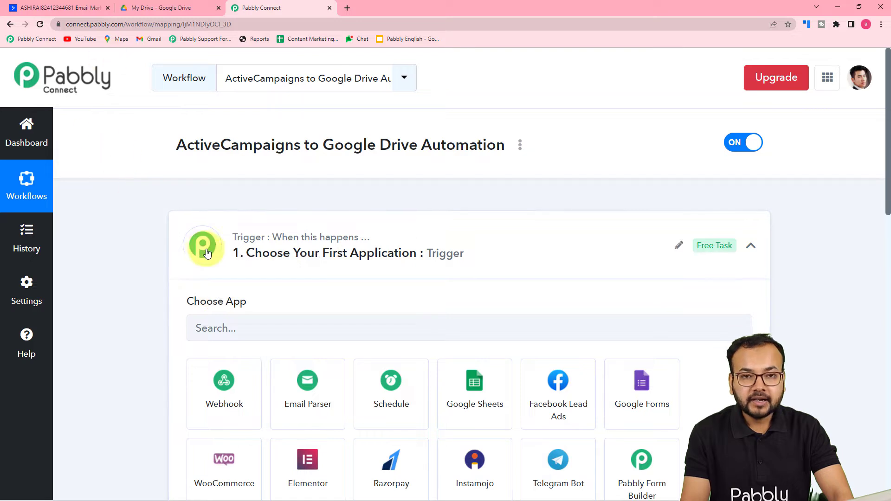
scroll(140, 306, down, 8)
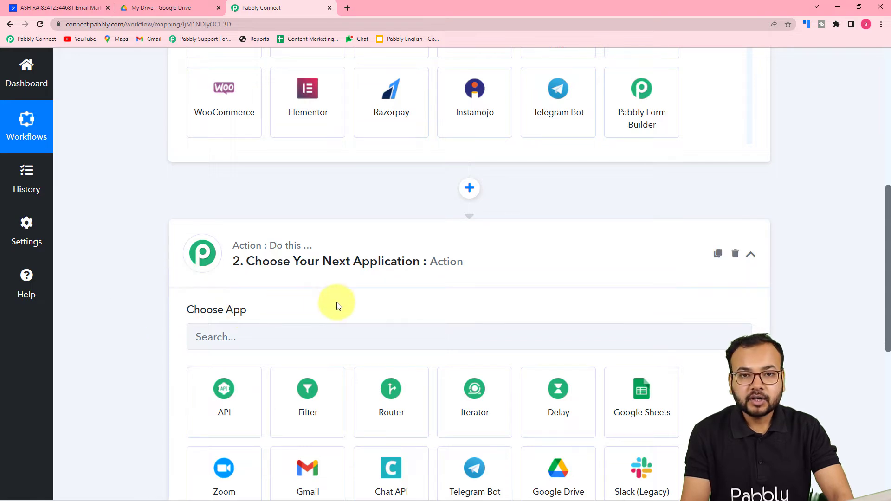
scroll(381, 310, up, 9)
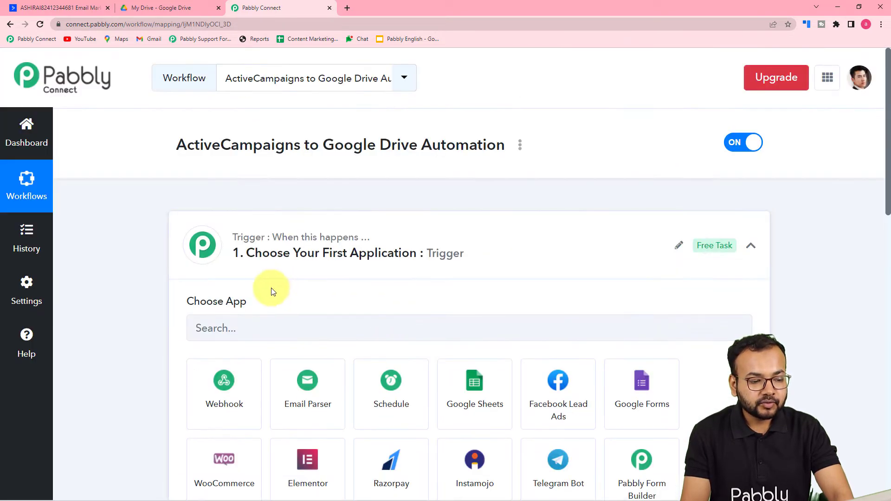
scroll(264, 269, down, 2)
Search 'Activ', choose ActiveCampaign with the Contact Added event, and begin connecting the account.
click(313, 239)
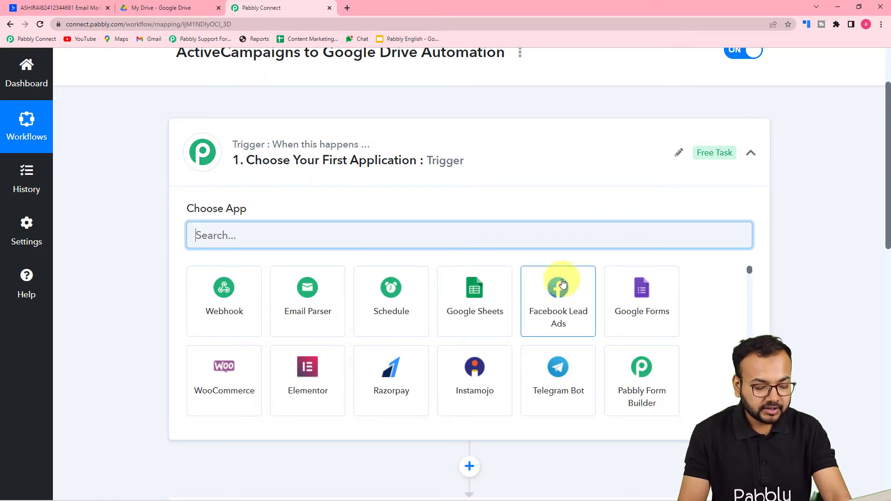
text(Active)
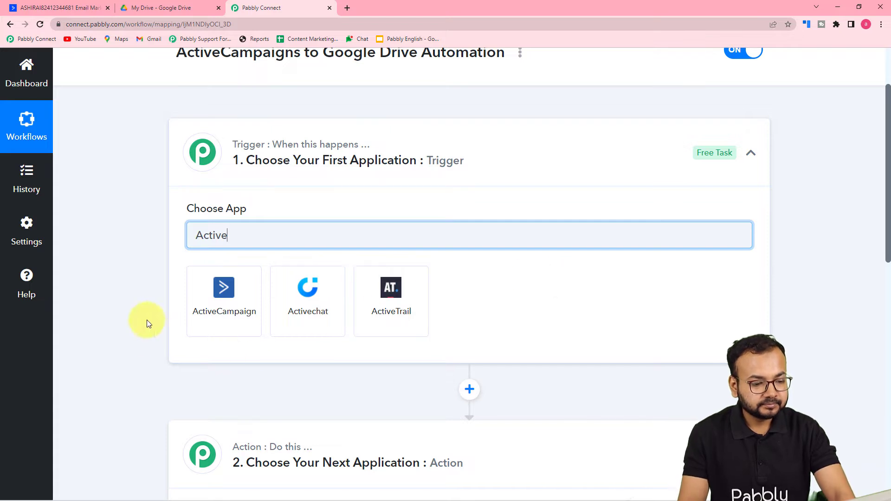
click(210, 320)
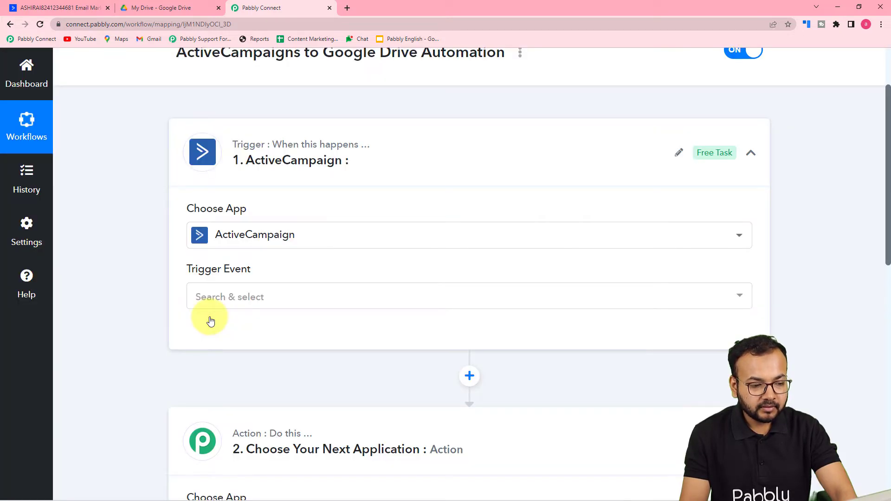
click(235, 296)
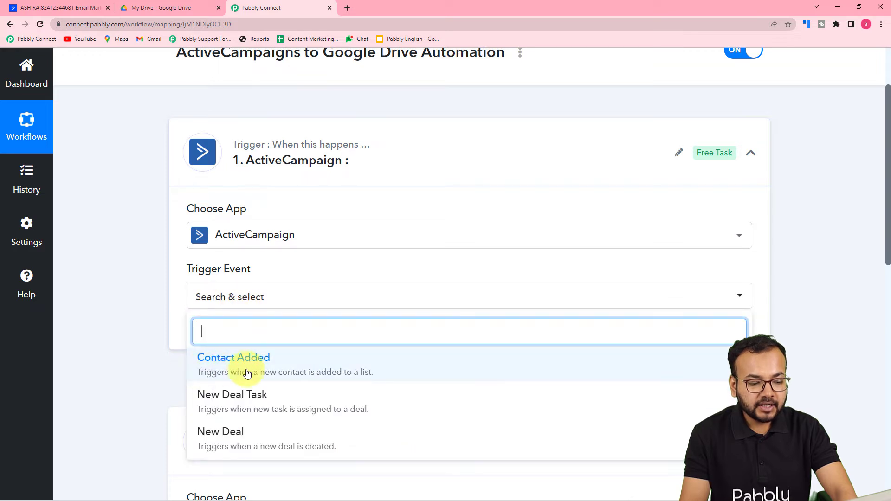
click(211, 368)
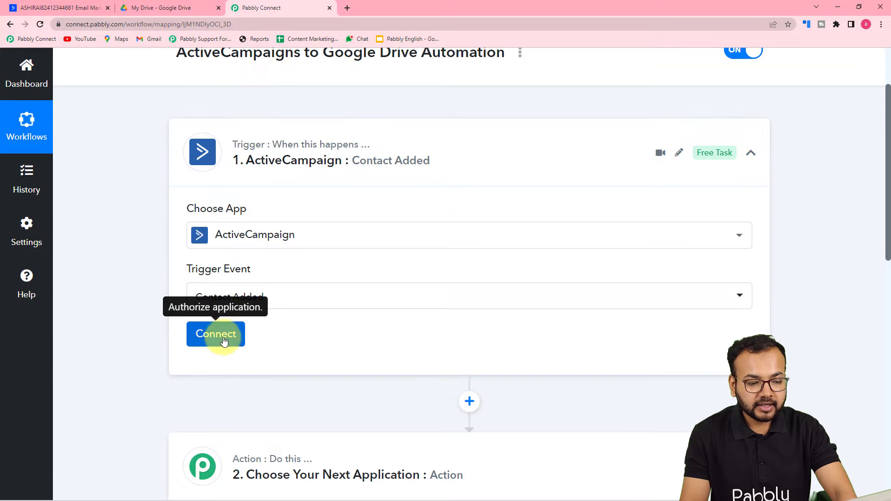
click(222, 340)
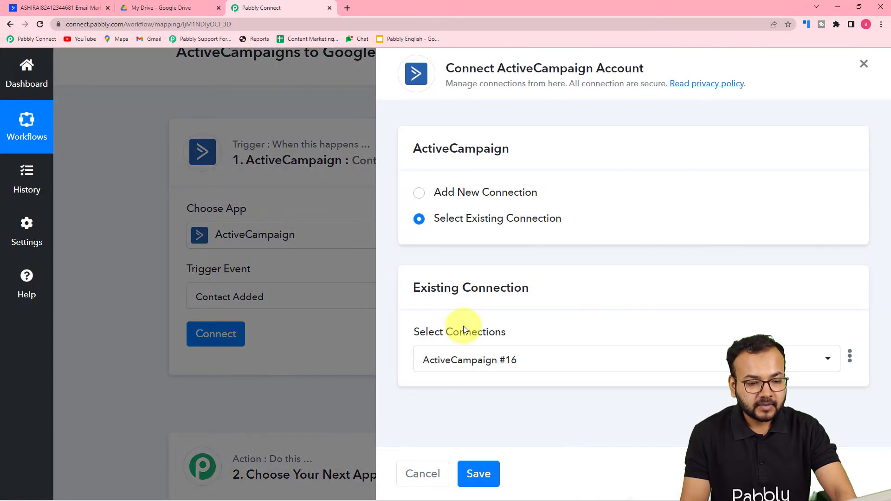
Choose Add New Connection to reveal the API Key and URL fields, then switch to ActiveCampaign.
click(419, 194)
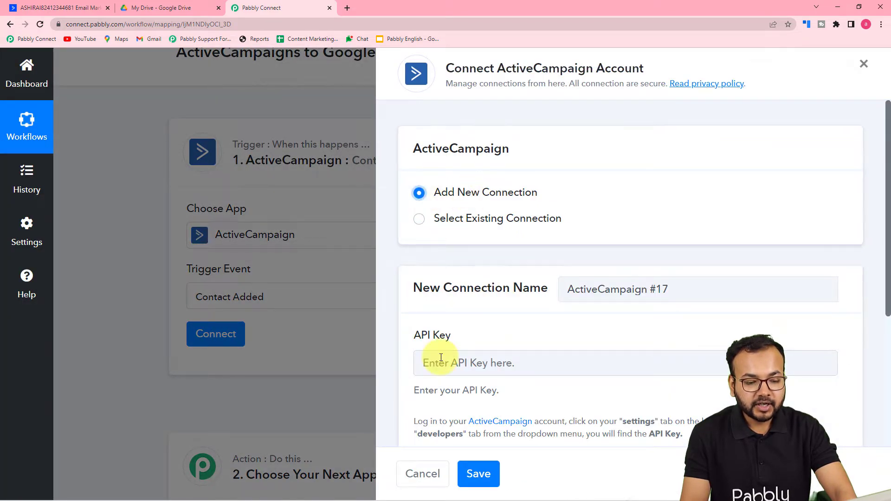
scroll(429, 357, down, 2)
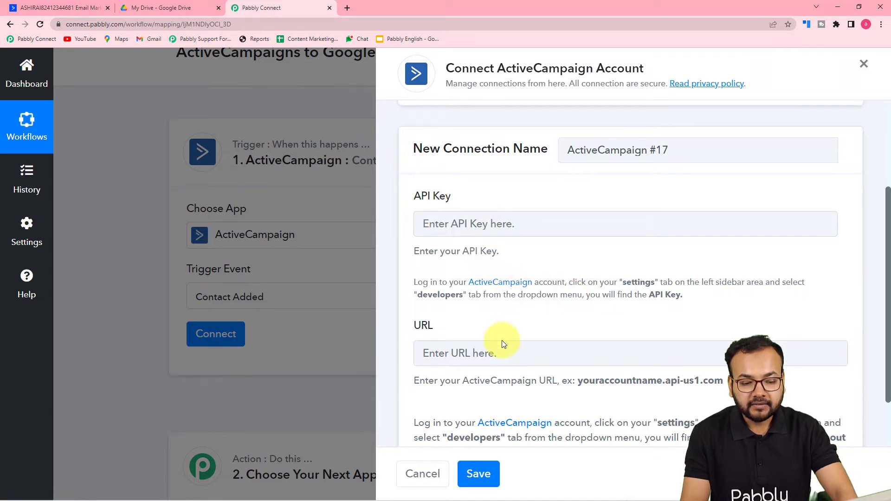
scroll(502, 341, down, 2)
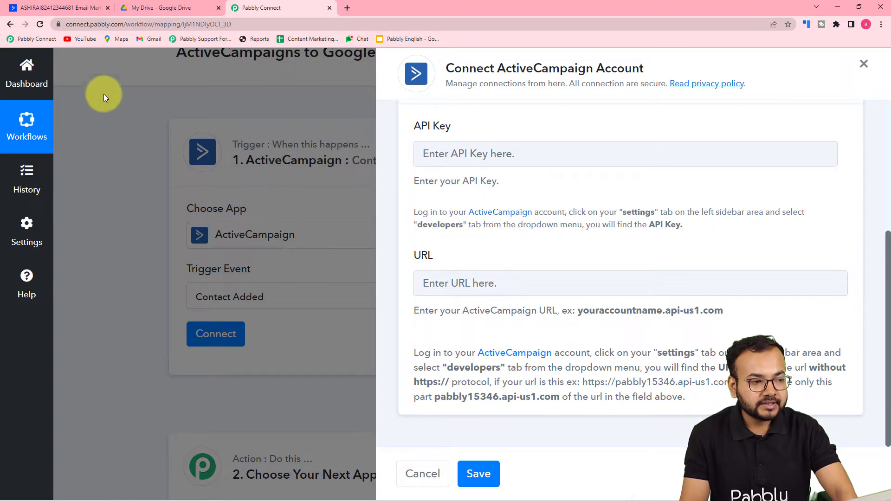
click(72, 10)
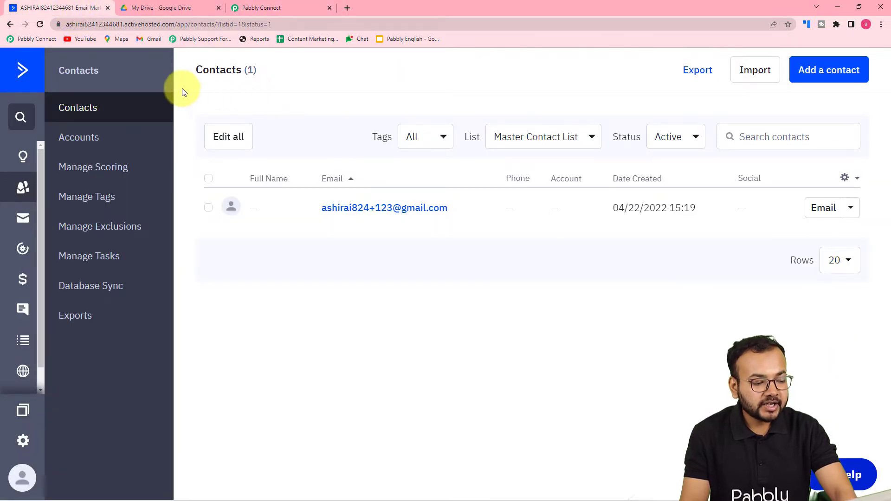
Copy the API key from ActiveCampaign's Settings > Developer page and return to Pabbly Connect.
click(24, 444)
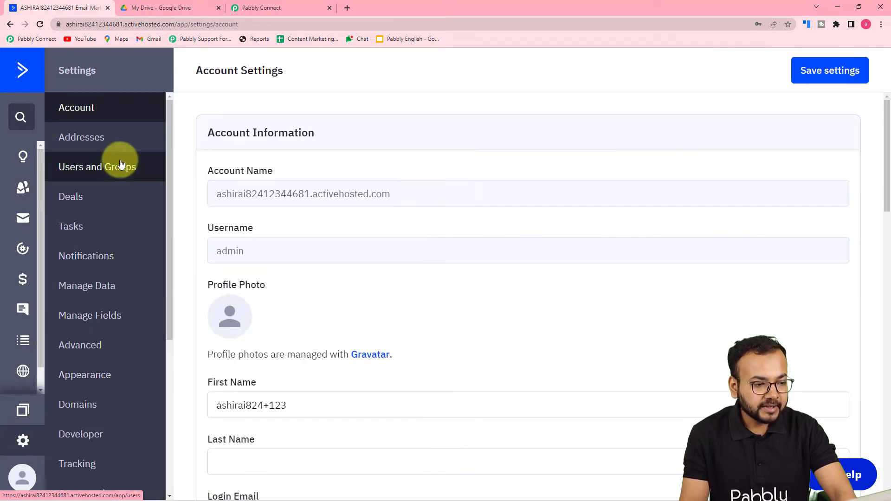
scroll(100, 292, down, 4)
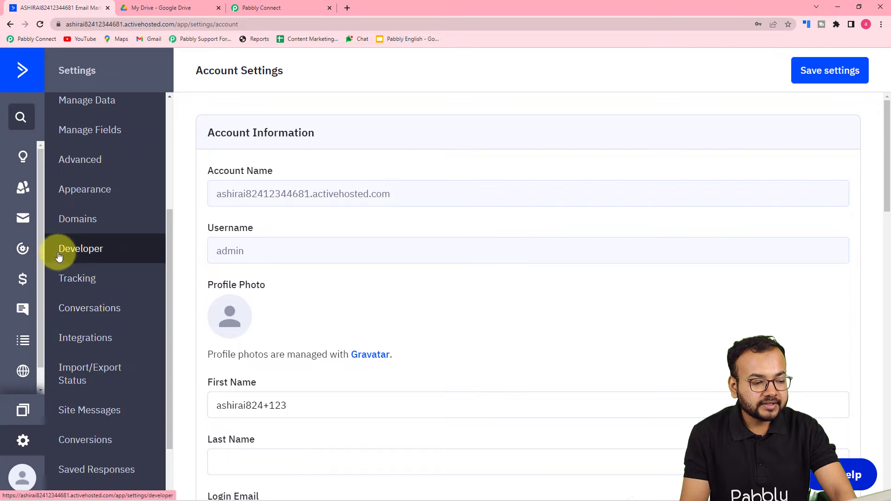
click(95, 257)
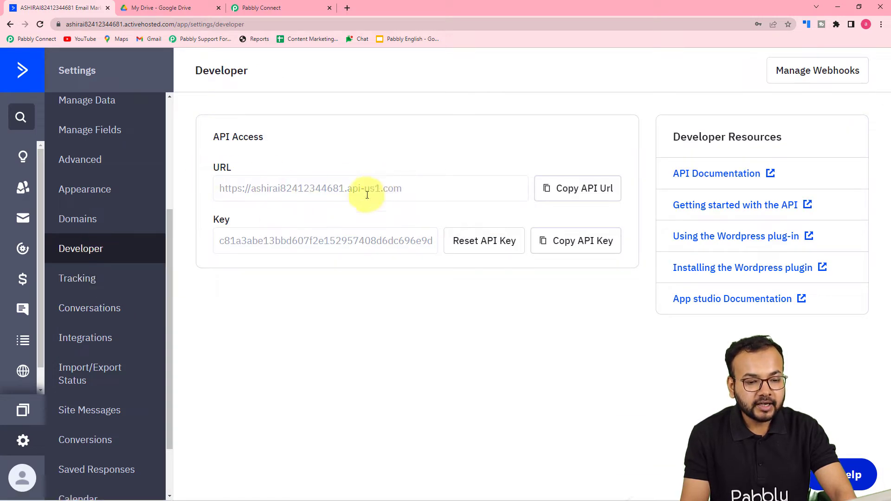
click(572, 241)
click(284, 9)
Paste the copied API key and the ActiveCampaign API URL into the connection form.
click(467, 154)
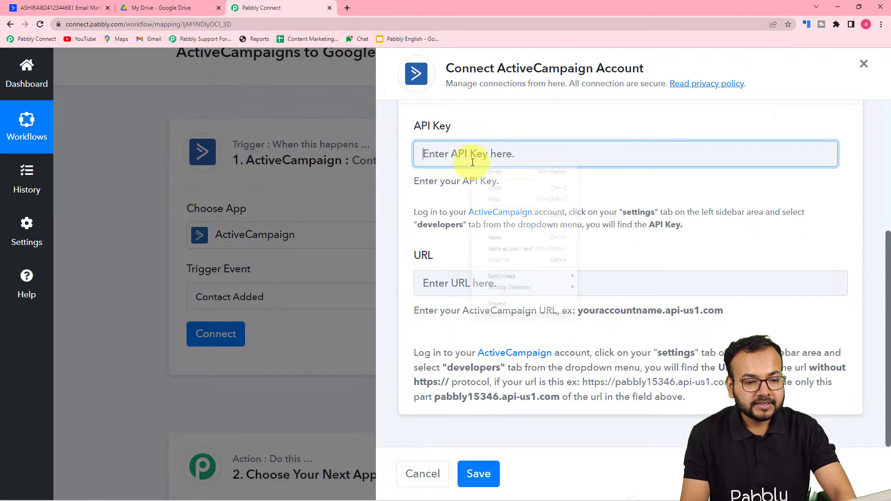
right_click(470, 161)
click(497, 248)
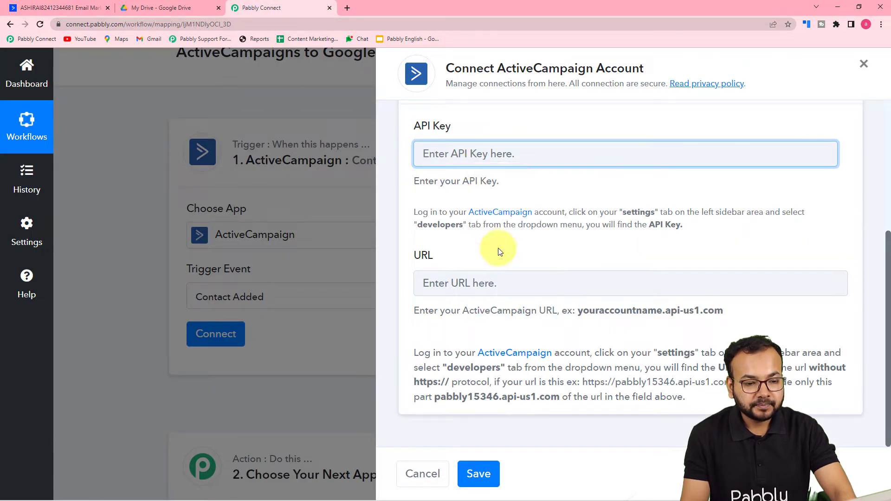
click(101, 11)
click(577, 188)
click(258, 9)
right_click(461, 283)
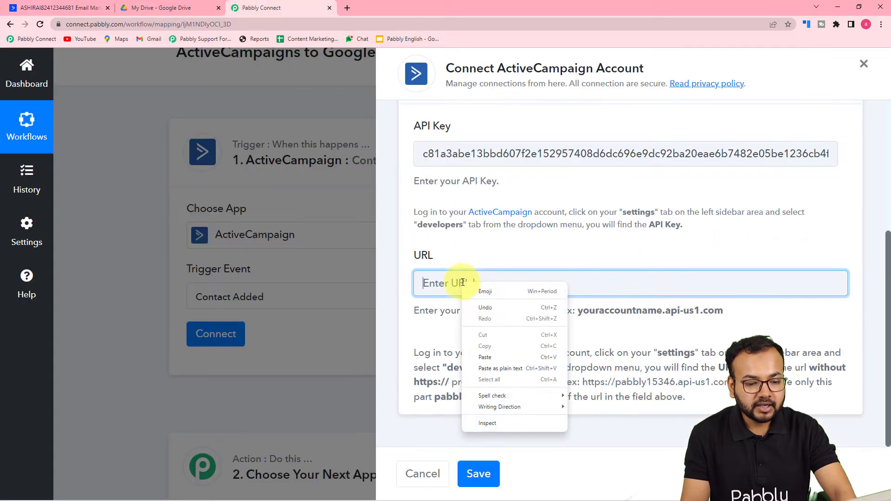
click(491, 368)
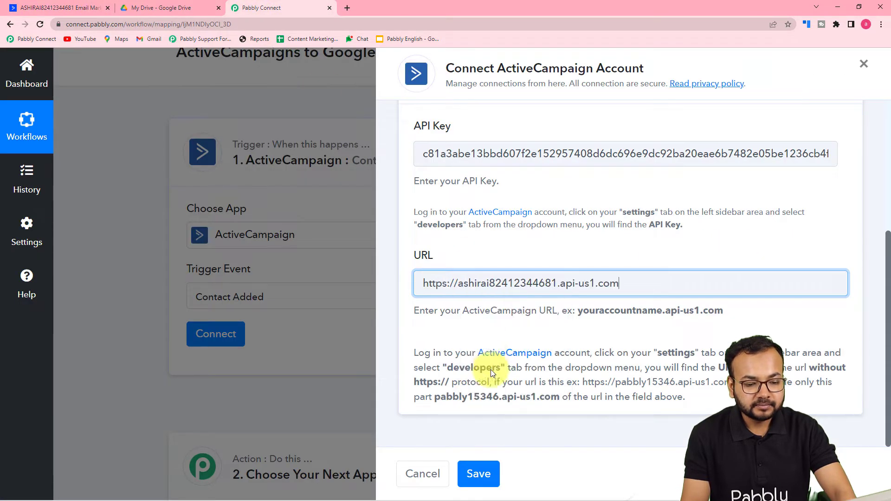
click(478, 473)
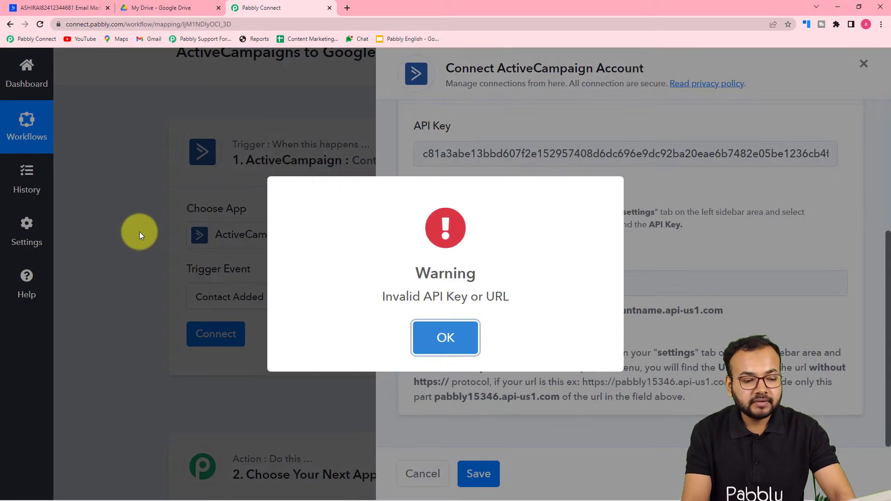
click(445, 341)
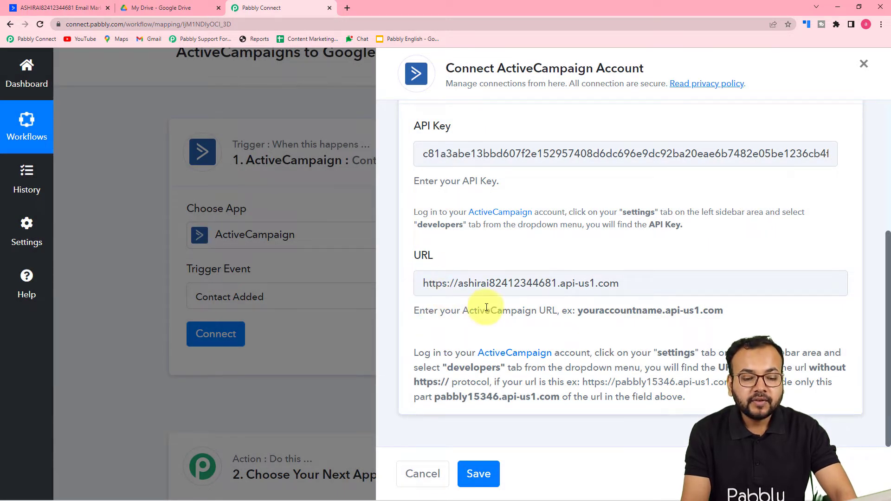
click(463, 283)
key(BackSpace)
key(BackSpace)
key(BackSpace)
key(BackSpace)
key(BackSpace)
key(BackSpace)
key(BackSpace)
key(BackSpace)
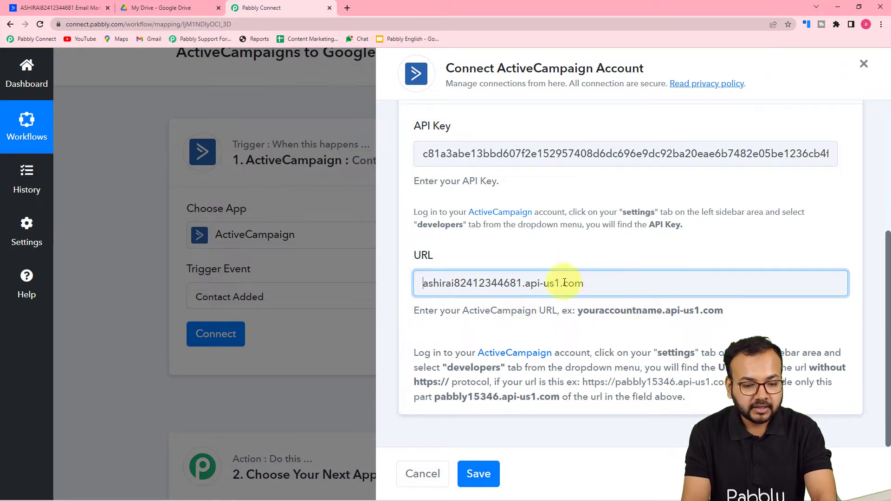
click(478, 473)
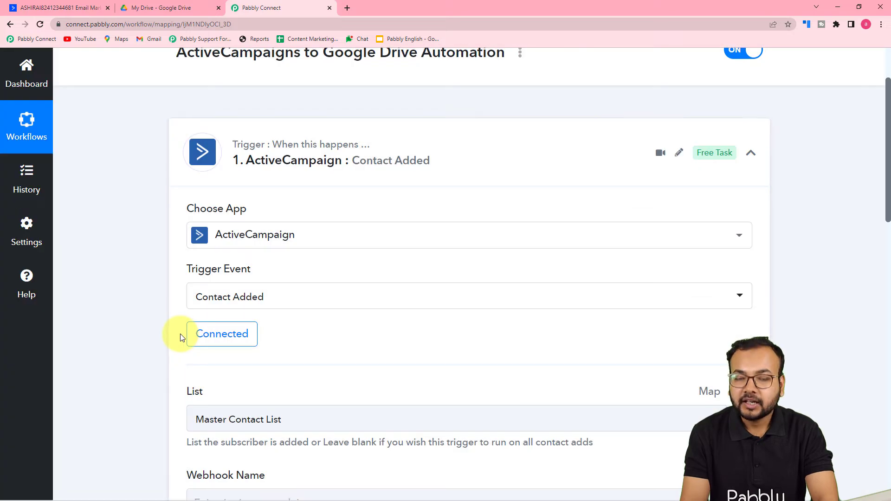
scroll(180, 334, down, 5)
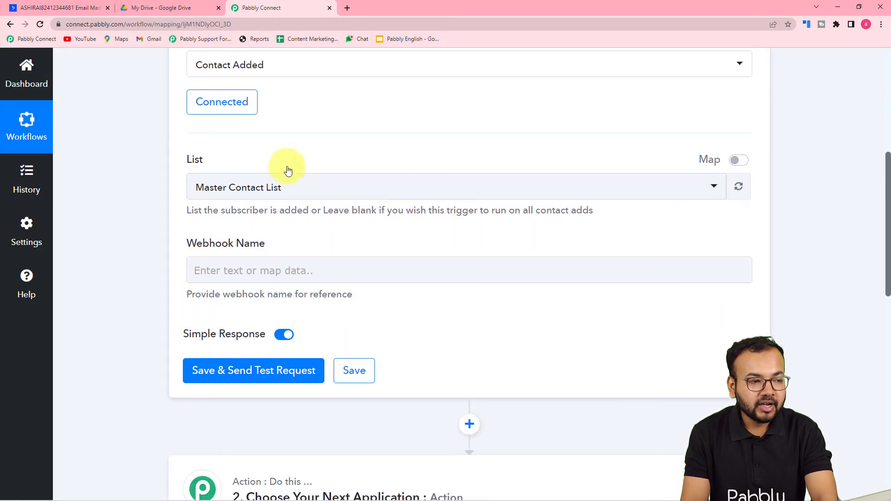
Open the Master Contact List's contacts from ActiveCampaign's Lists section.
click(56, 8)
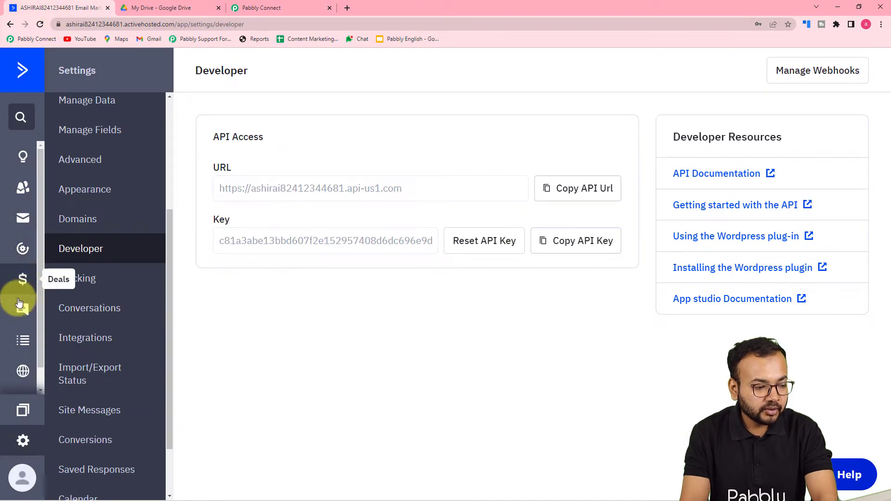
click(23, 341)
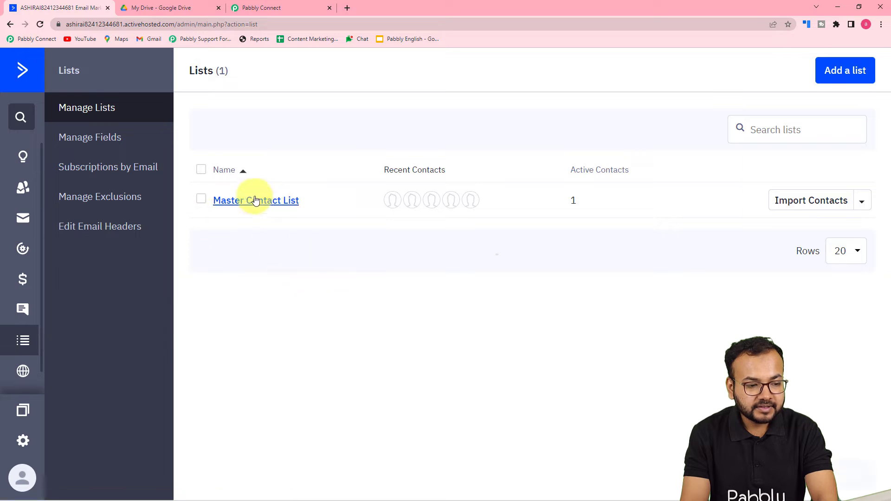
click(254, 201)
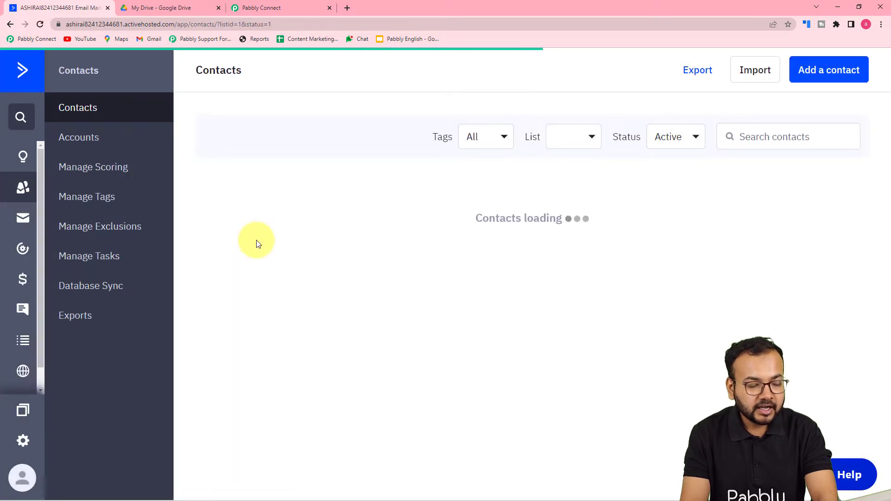
Pick Master Contact List as the trigger's list and name the webhook 'To Google Drive'.
click(257, 8)
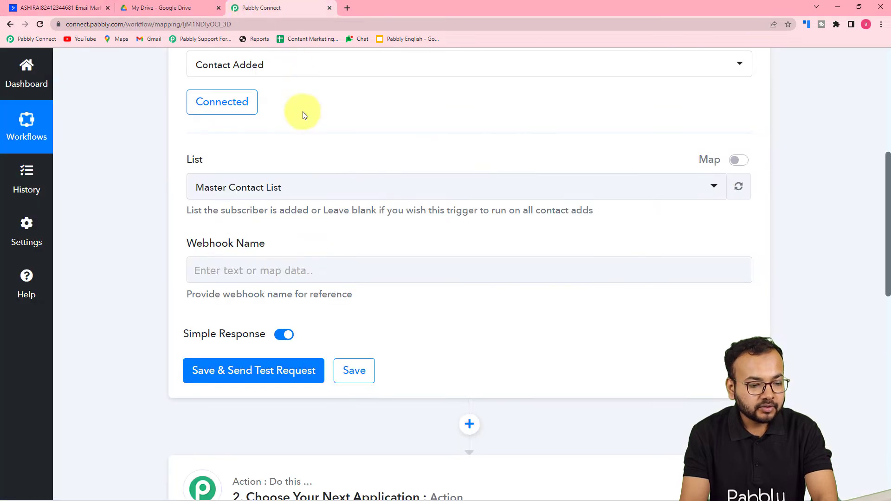
click(279, 187)
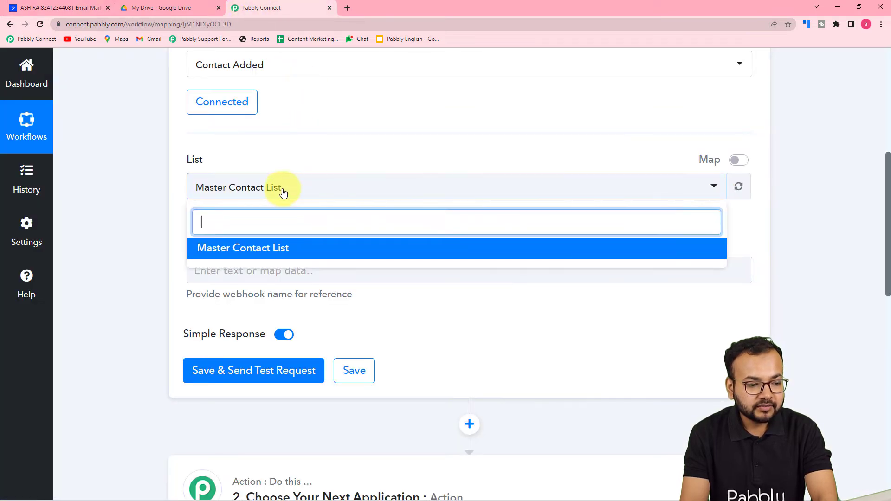
click(251, 249)
scroll(166, 214, down, 2)
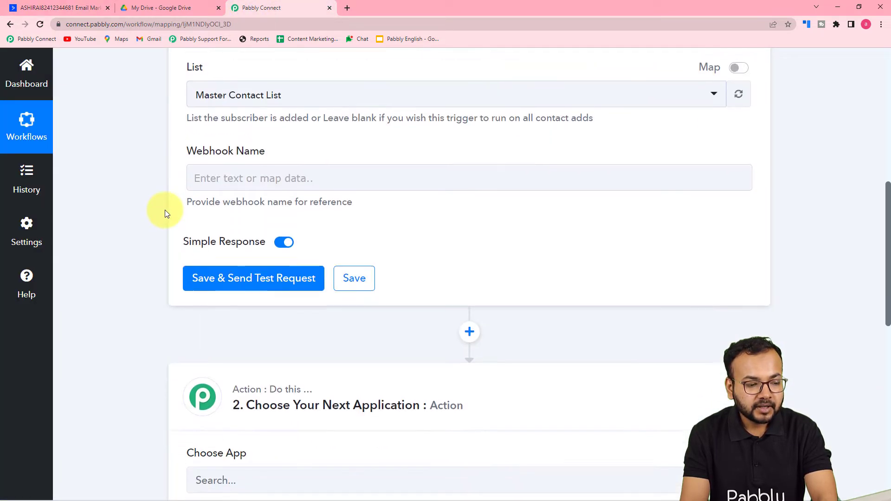
click(235, 177)
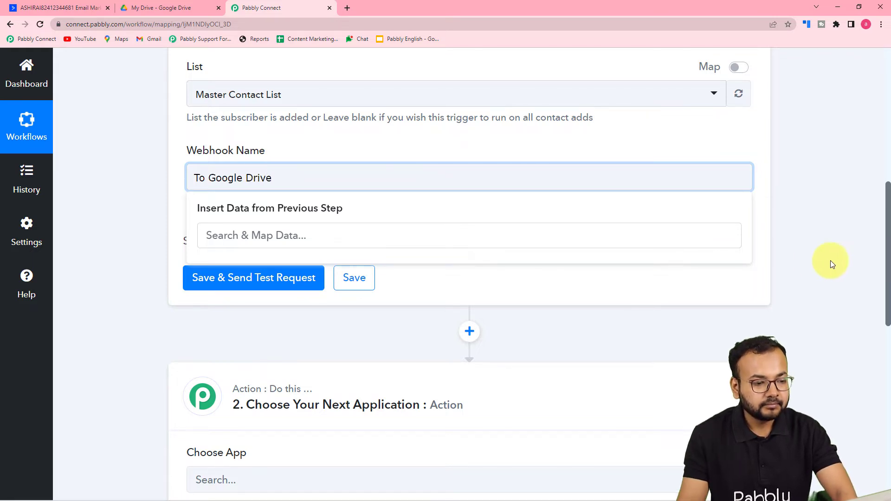
click(435, 149)
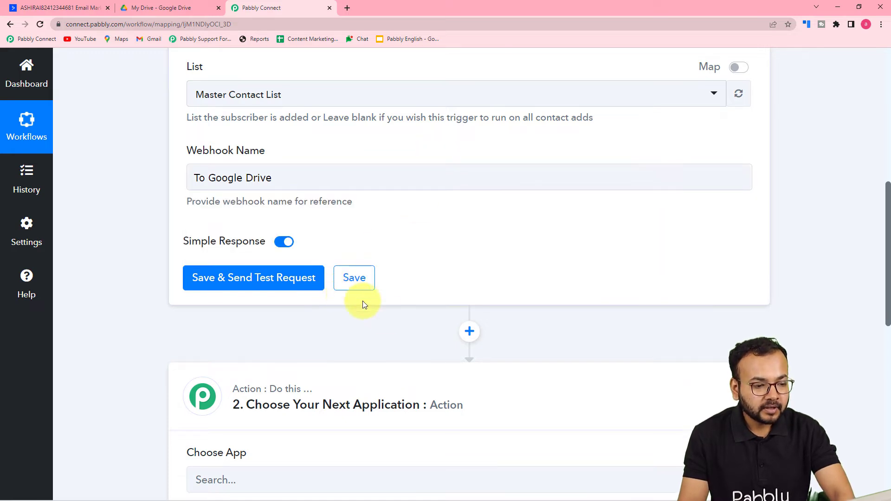
Save the trigger with Save & Send Test Request, then return to ActiveCampaign's contacts.
click(209, 279)
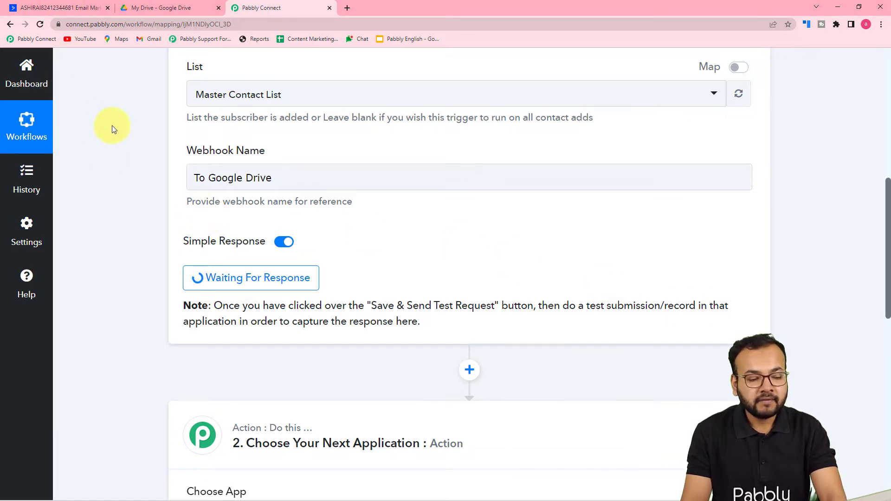
scroll(104, 121, down, 1)
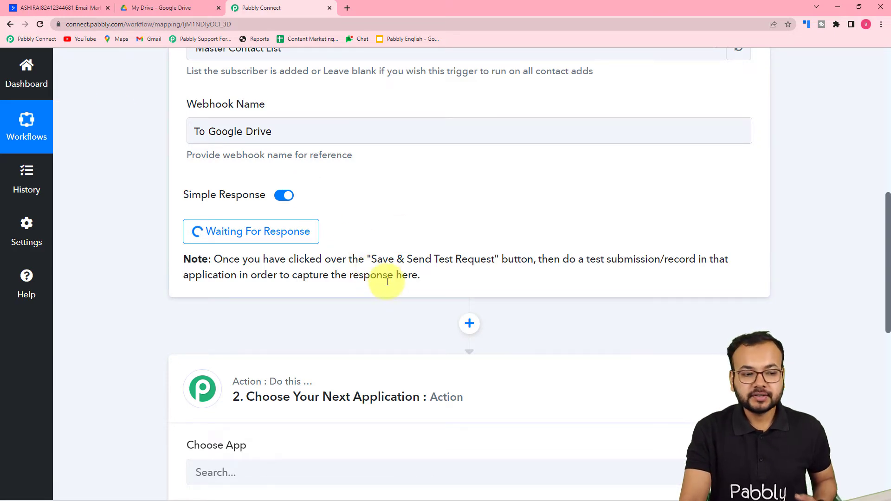
click(56, 9)
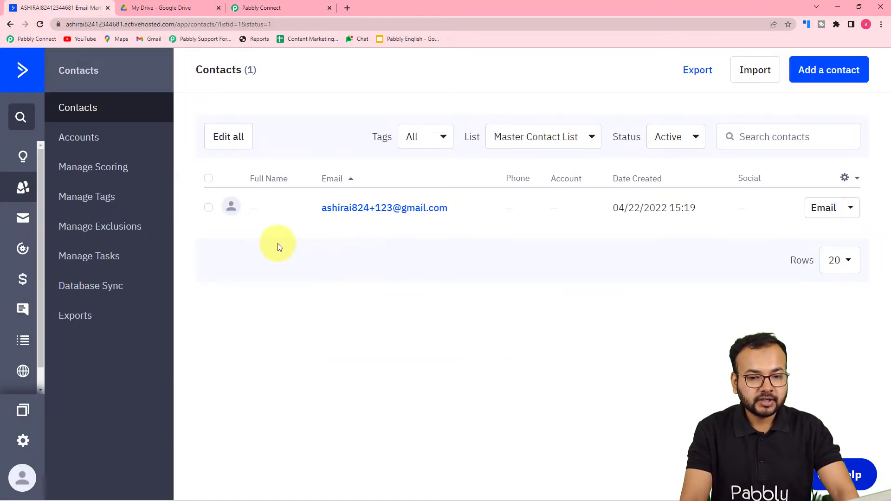
Open Add a contact and enter the test contact's first name, last name, e-mail and phone number.
click(828, 69)
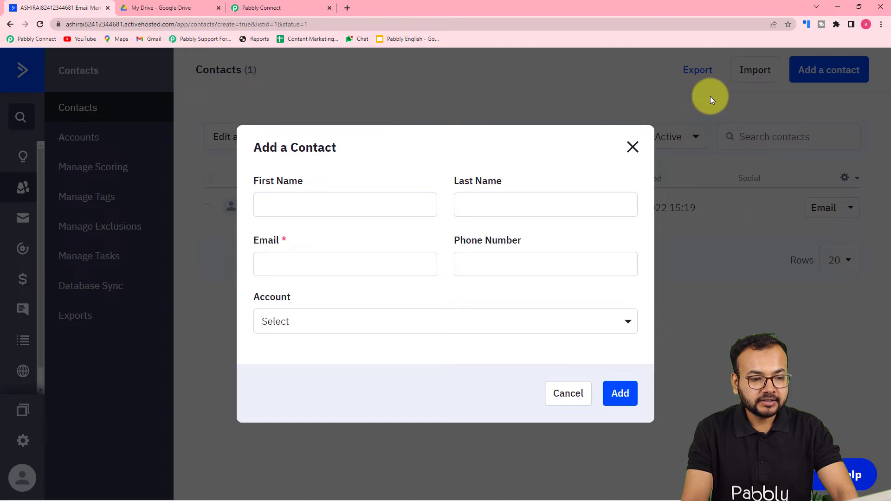
click(372, 205)
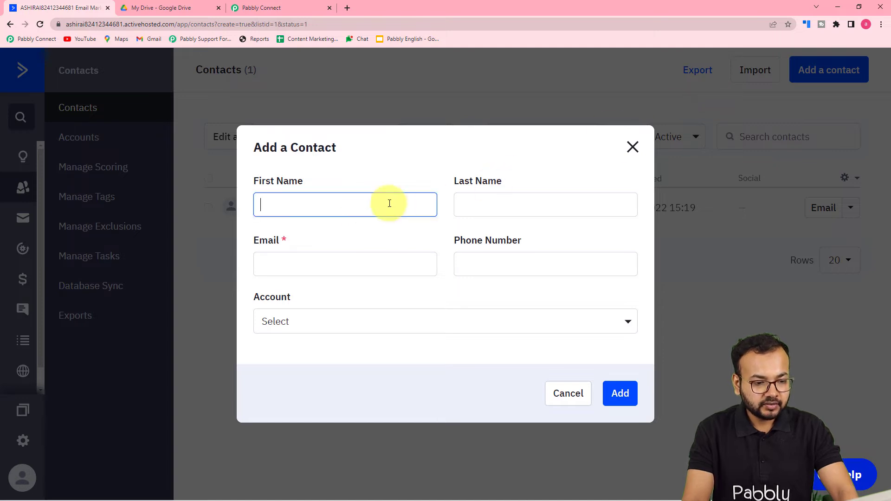
click(492, 206)
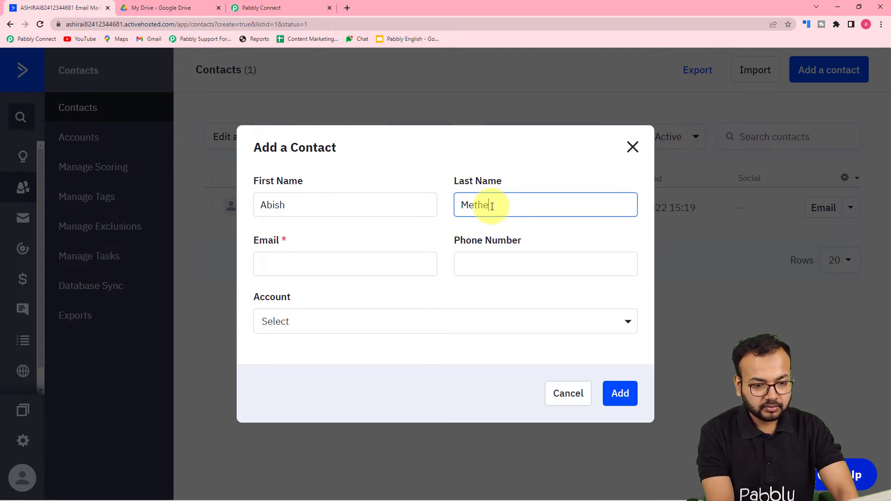
text(Methews)
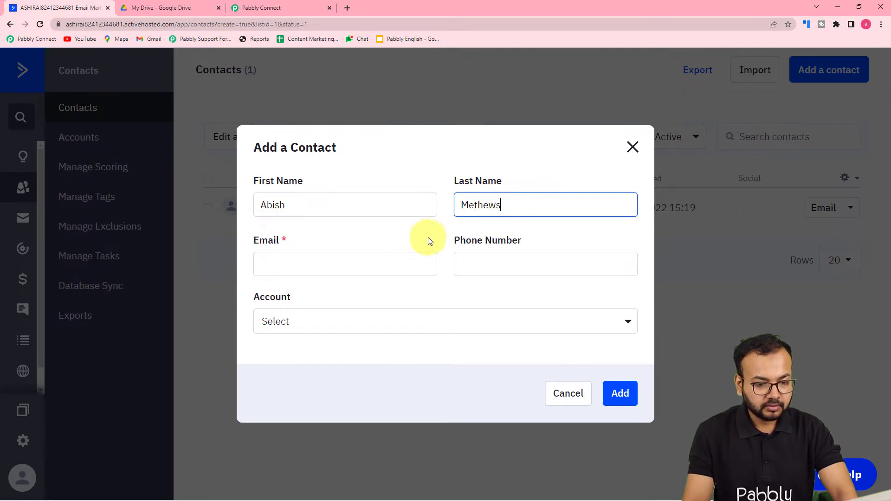
click(390, 262)
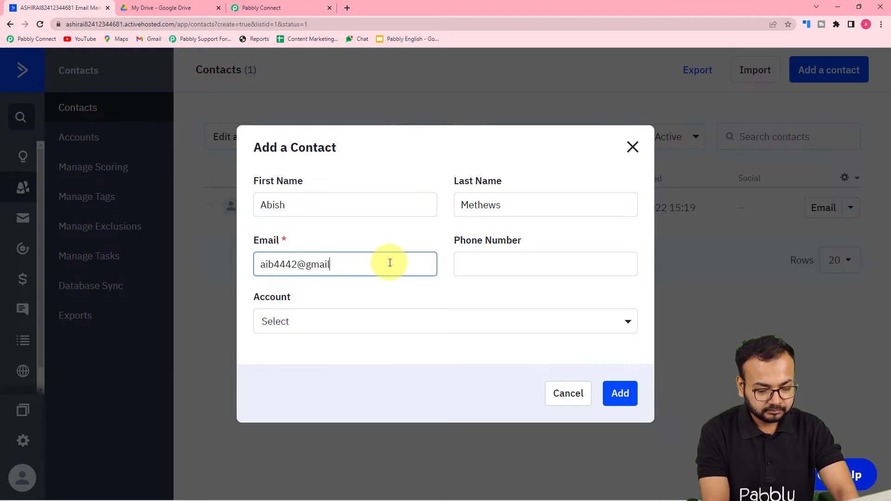
click(507, 271)
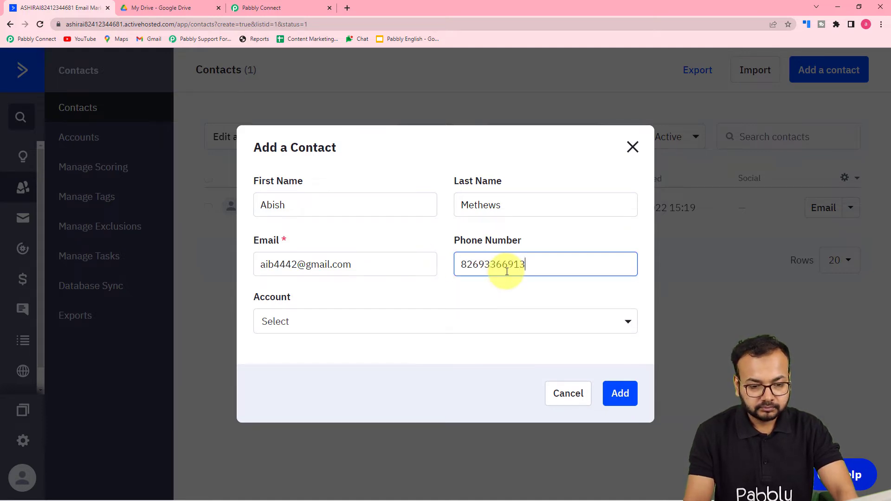
click(354, 320)
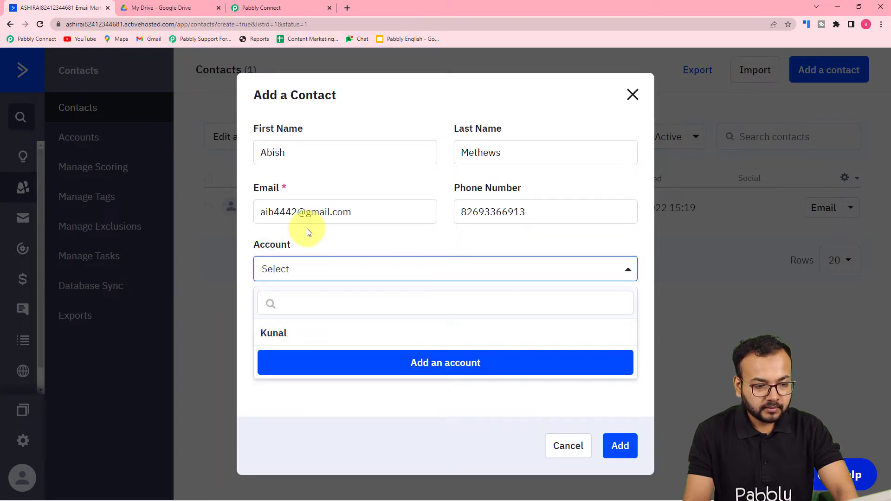
click(362, 240)
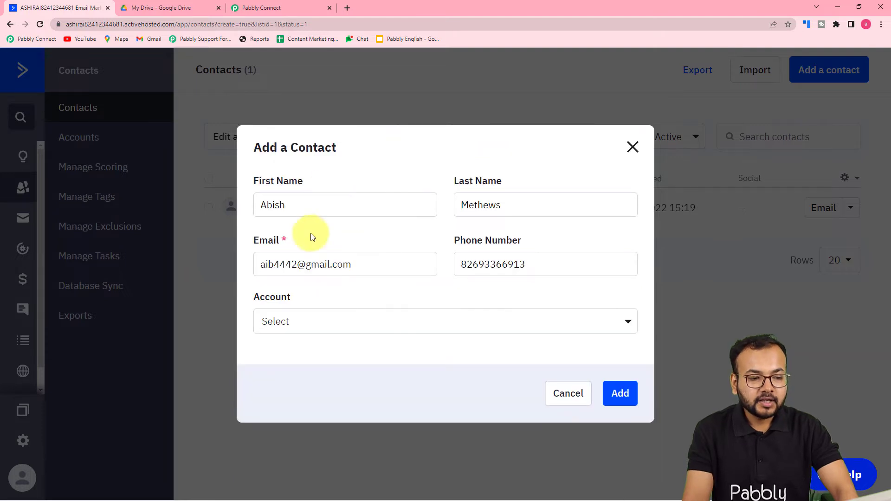
Save the new contact into the Master Contact List and reload to confirm it appears.
click(620, 394)
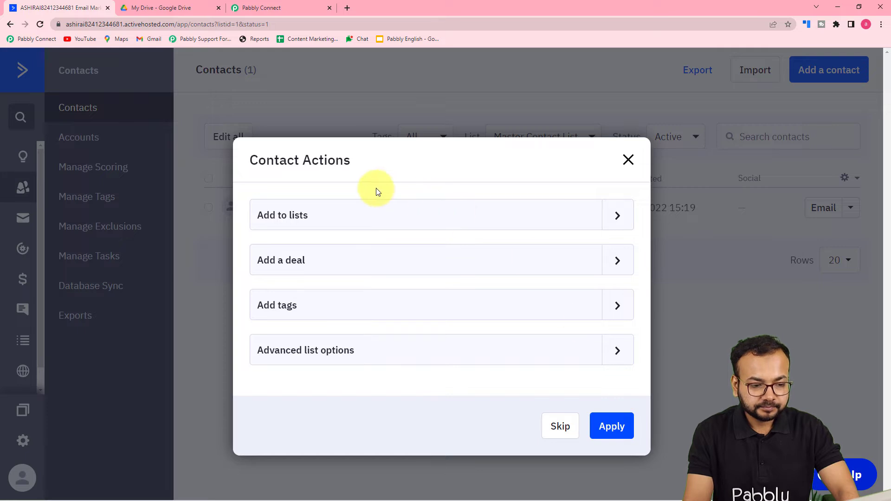
click(617, 216)
click(268, 246)
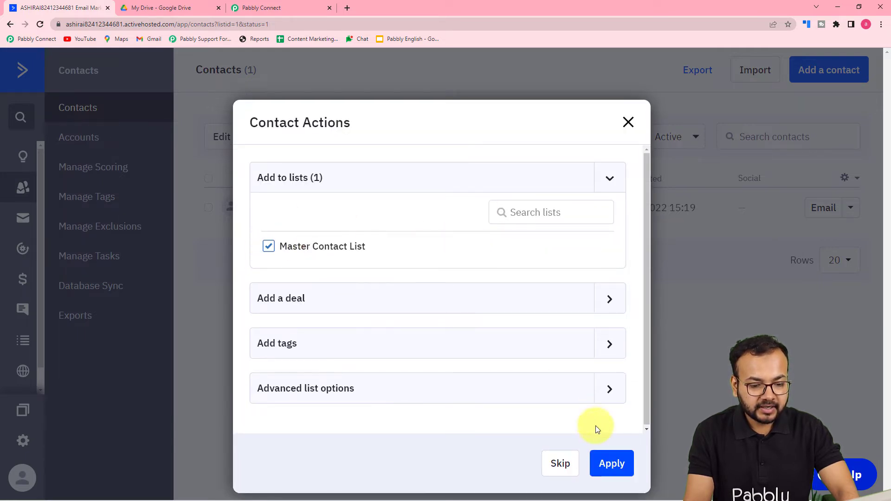
click(612, 466)
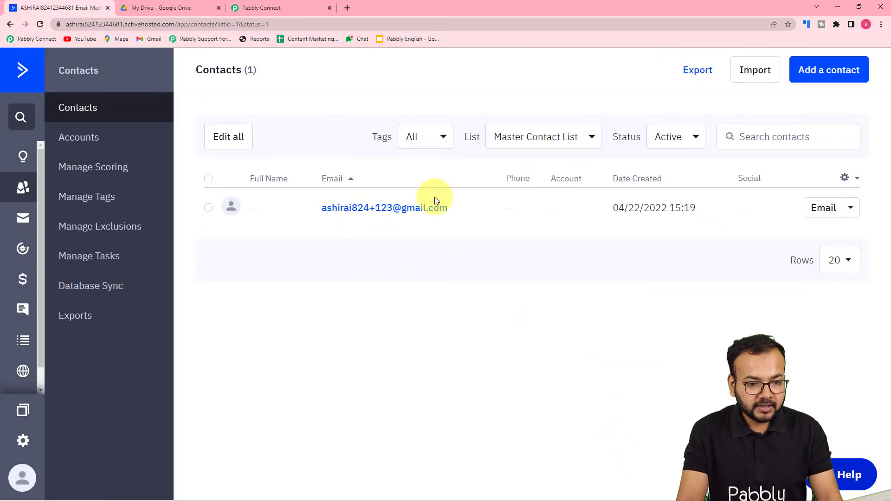
click(40, 25)
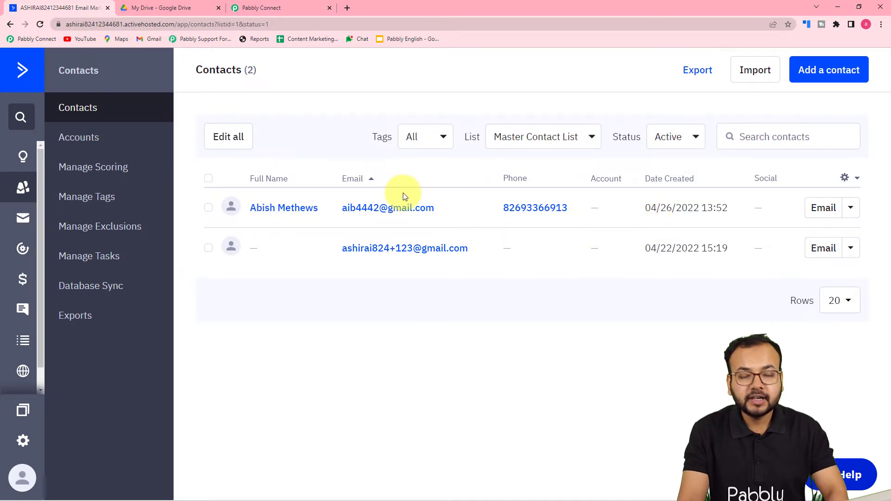
click(293, 8)
Review the trigger response for the new contact's Id 11, name, e-mail and phone.
scroll(138, 213, down, 4)
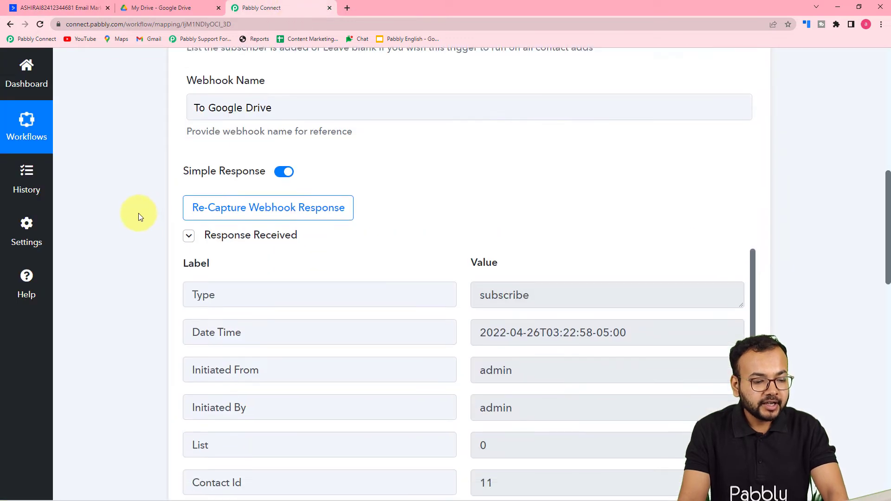
scroll(375, 239, down, 4)
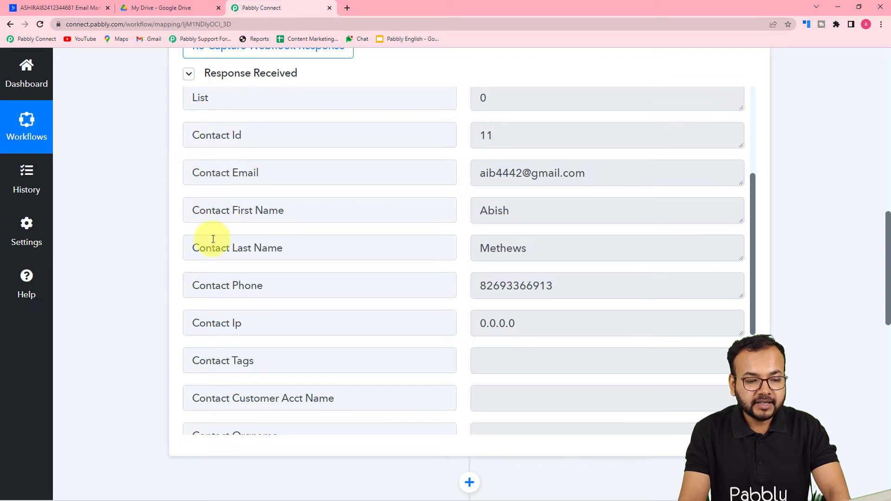
scroll(207, 270, up, 2)
scroll(207, 269, up, 2)
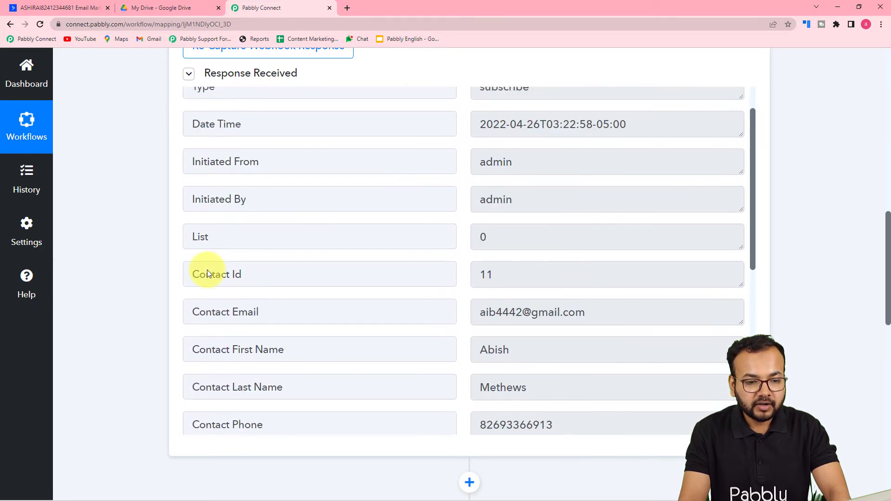
scroll(207, 269, down, 8)
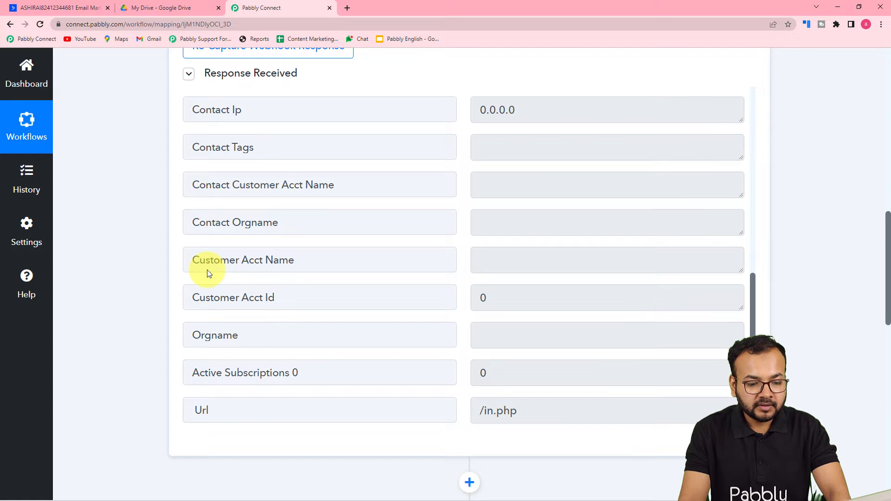
scroll(240, 250, up, 4)
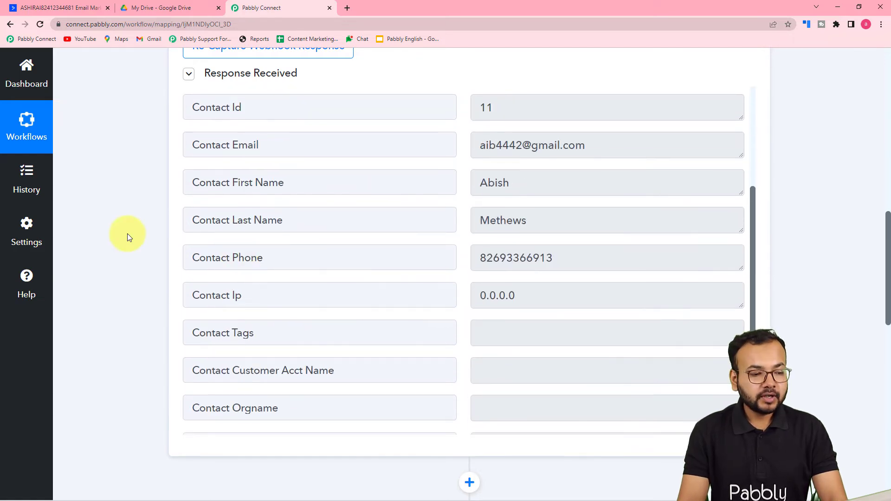
scroll(127, 234, down, 5)
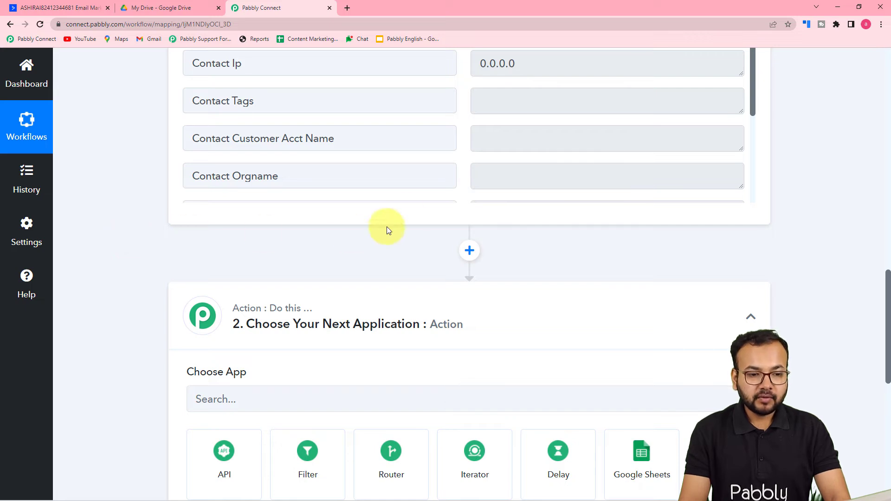
scroll(164, 219, up, 1)
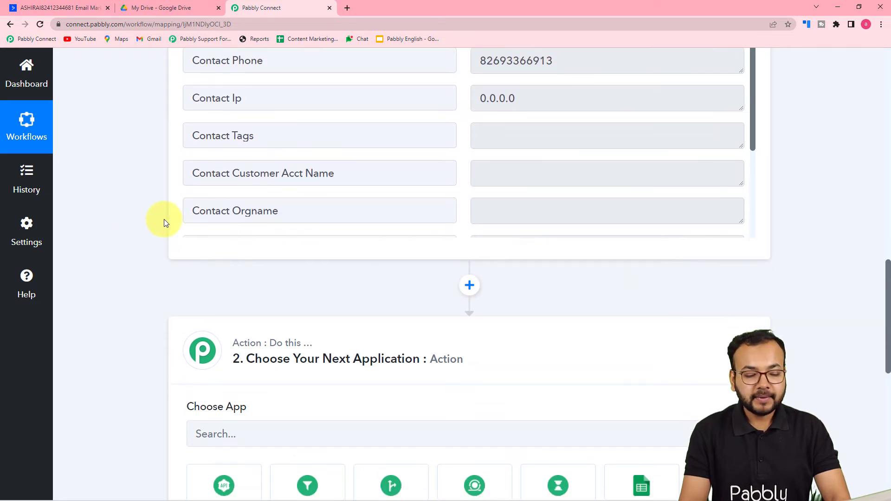
scroll(163, 219, down, 6)
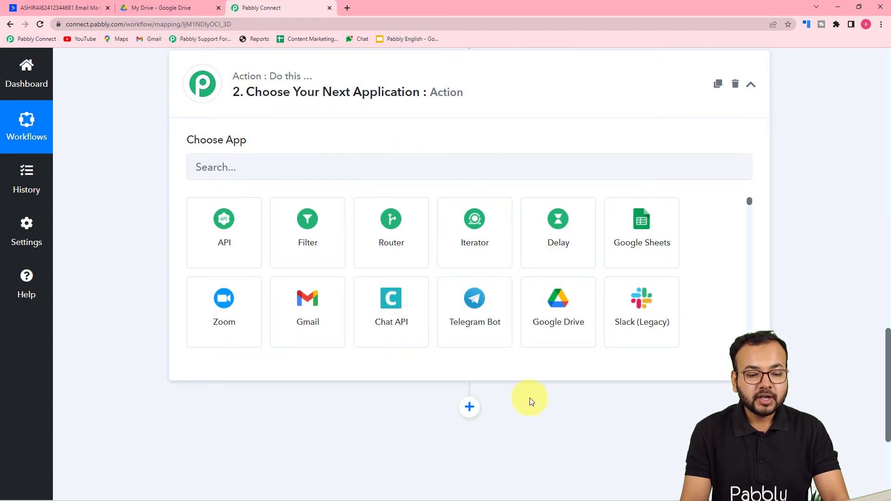
Set the action to Google Drive with the Create a File or Folder event.
click(552, 328)
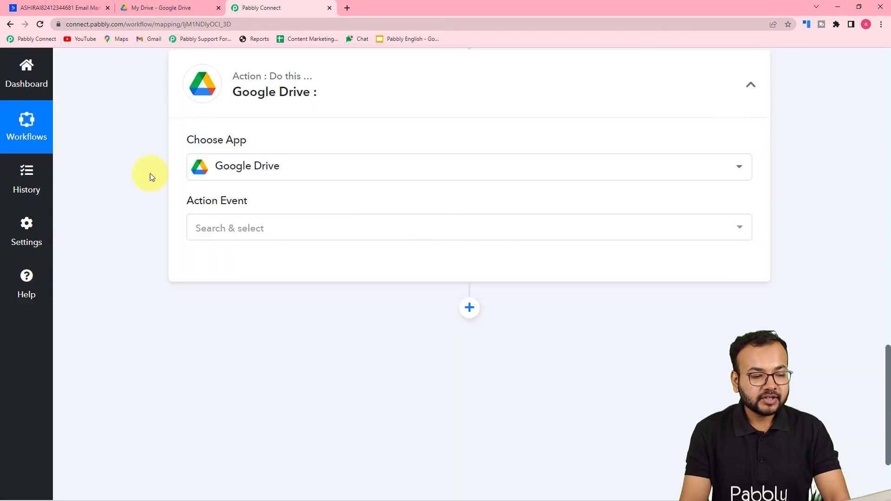
click(244, 226)
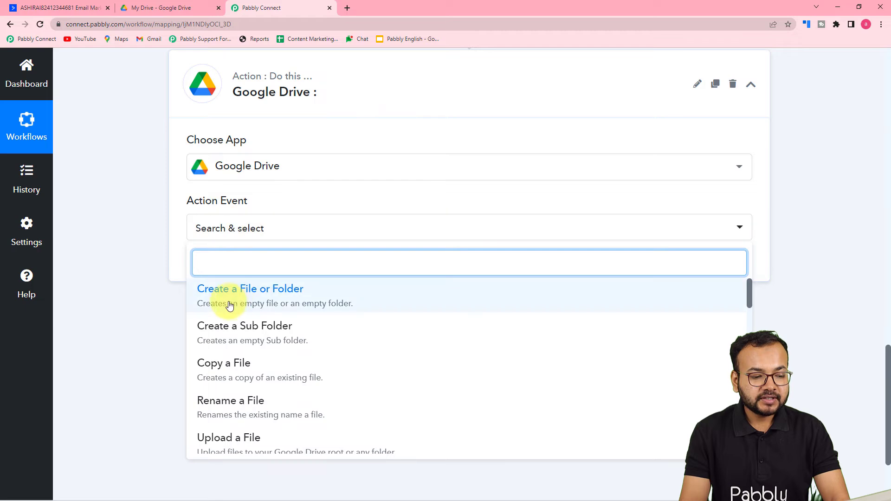
click(257, 294)
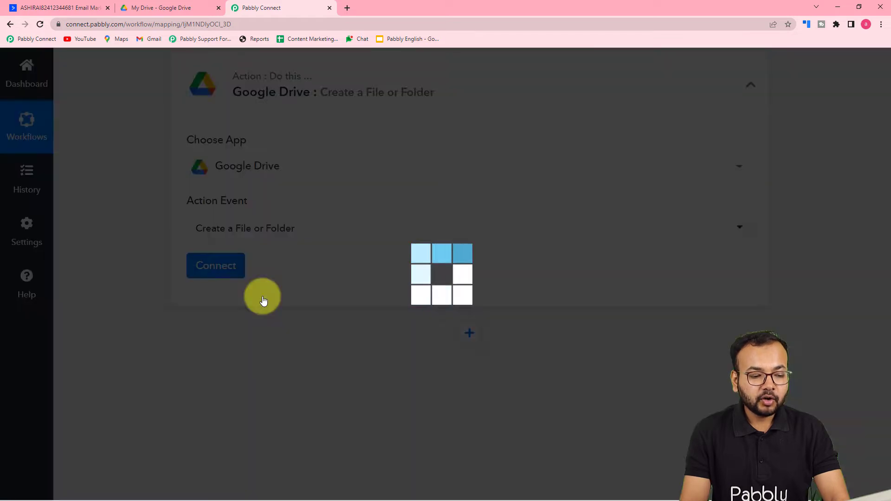
Start a new Google Drive connection through Connect With Google Drive.
click(235, 268)
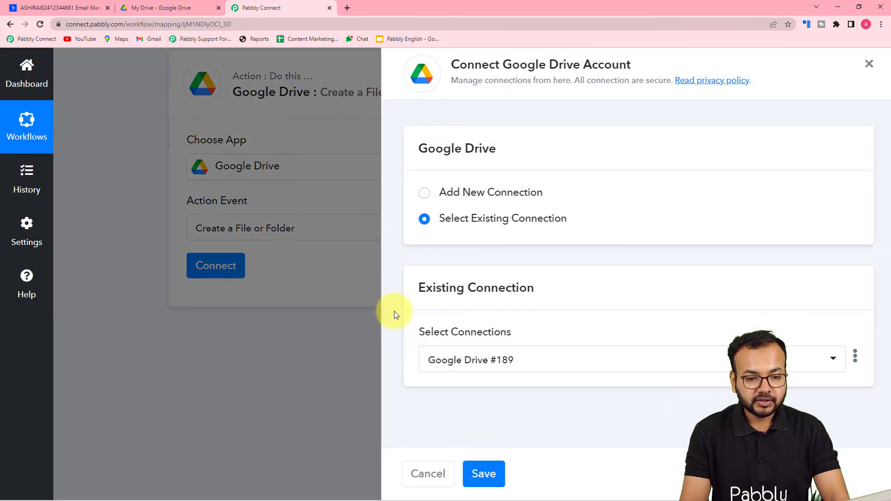
click(420, 193)
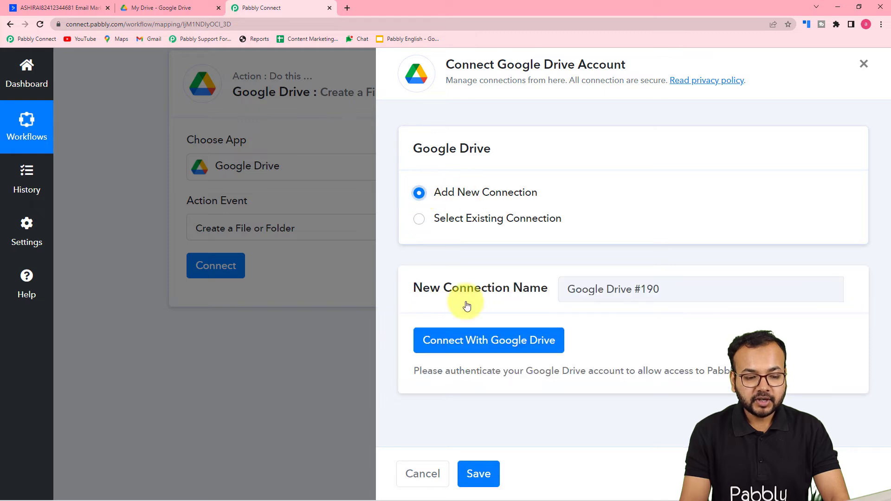
click(461, 348)
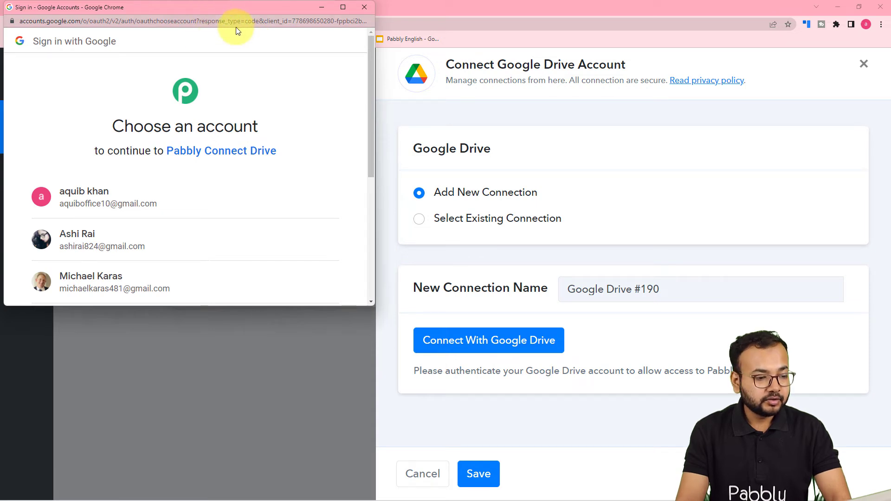
Sign in with the chosen Google account and grant Pabbly Connect access to Drive.
scroll(228, 150, down, 2)
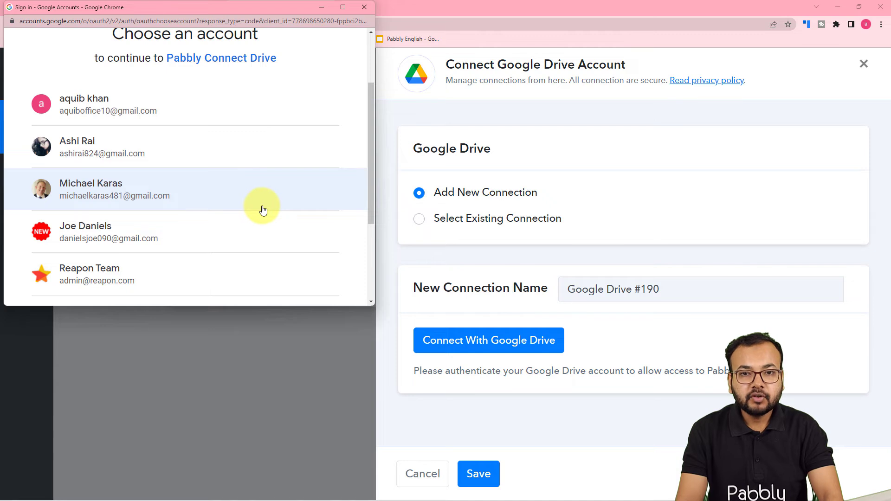
click(192, 159)
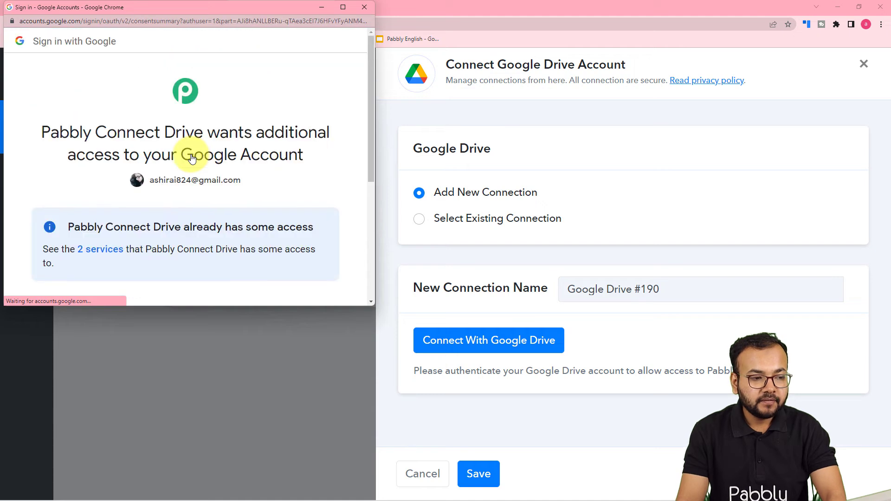
scroll(218, 172, down, 5)
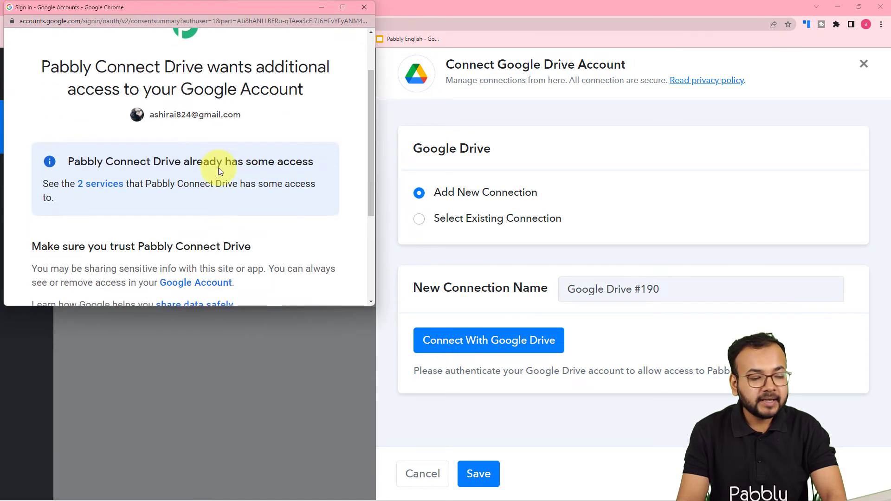
click(239, 219)
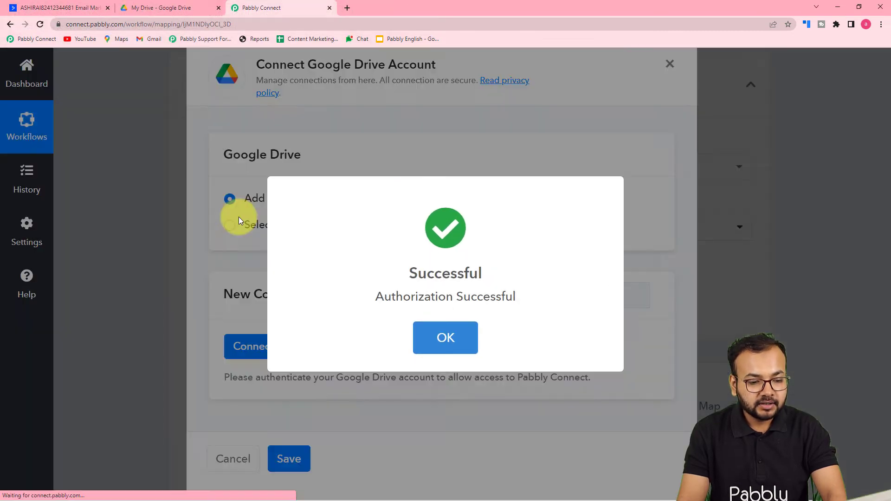
Look over the captured contact data and select the Google Drive File Name field.
scroll(155, 269, down, 3)
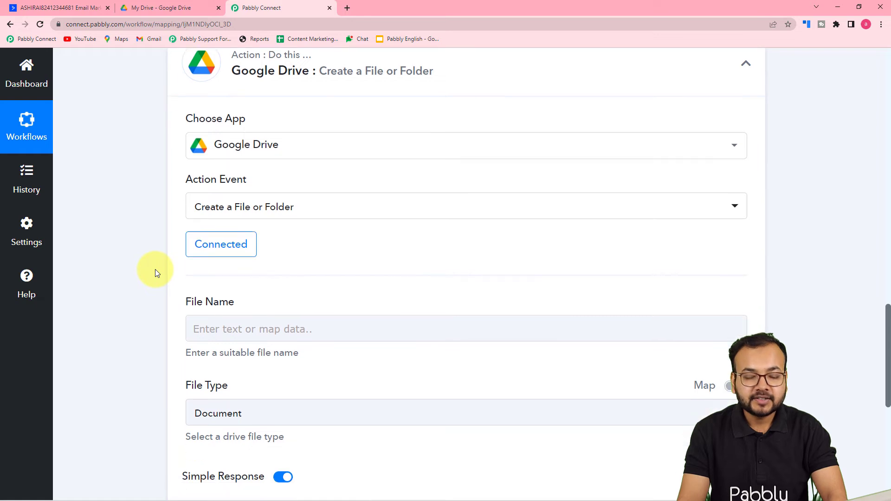
click(251, 211)
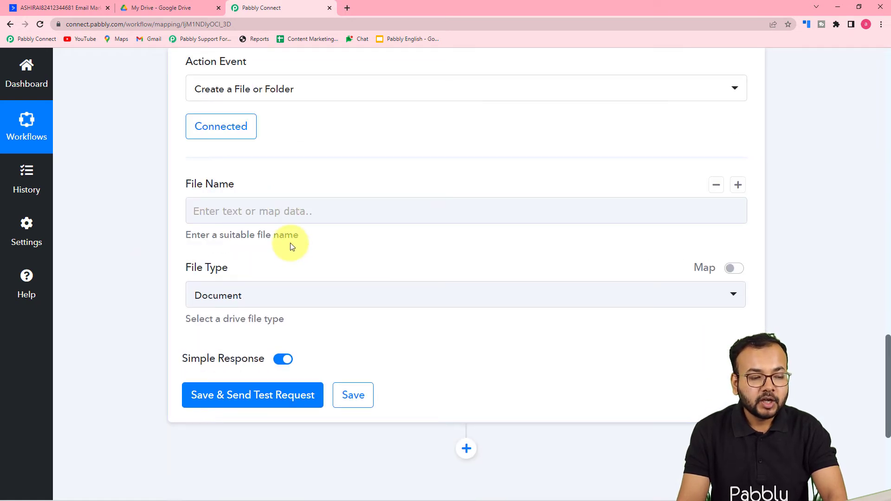
scroll(291, 245, up, 3)
scroll(292, 246, up, 8)
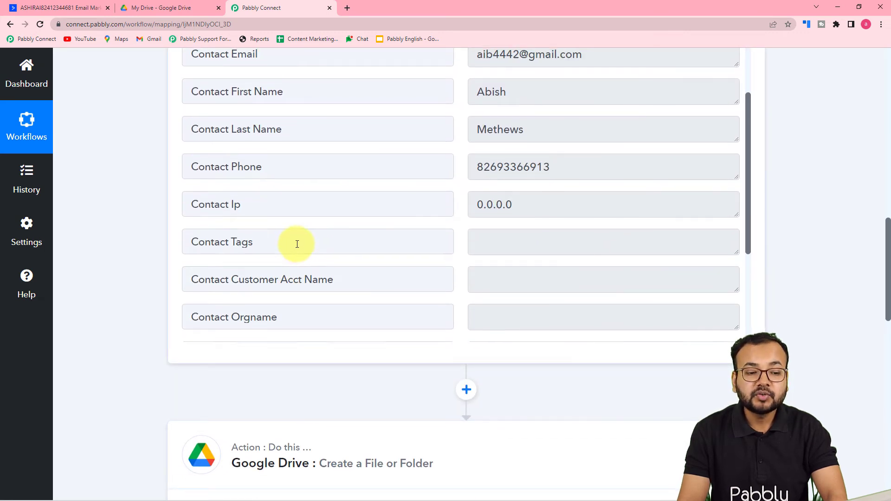
scroll(295, 243, up, 2)
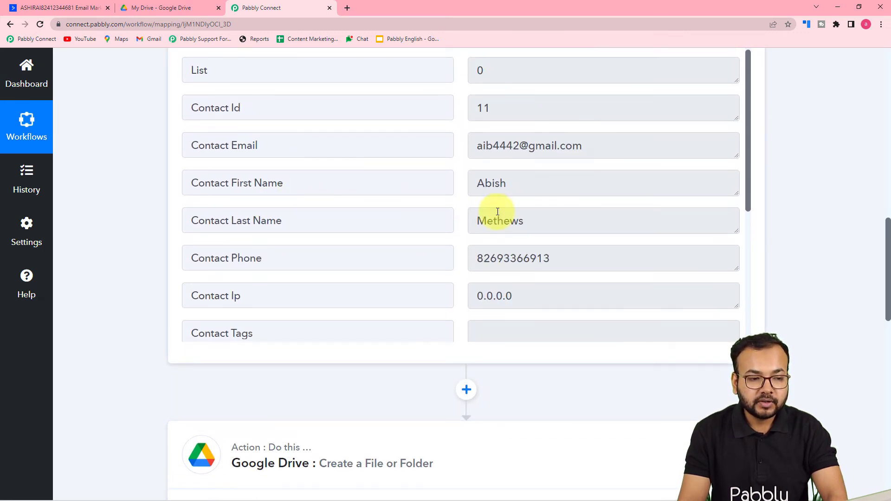
scroll(215, 203, up, 2)
scroll(165, 225, up, 5)
scroll(162, 222, down, 6)
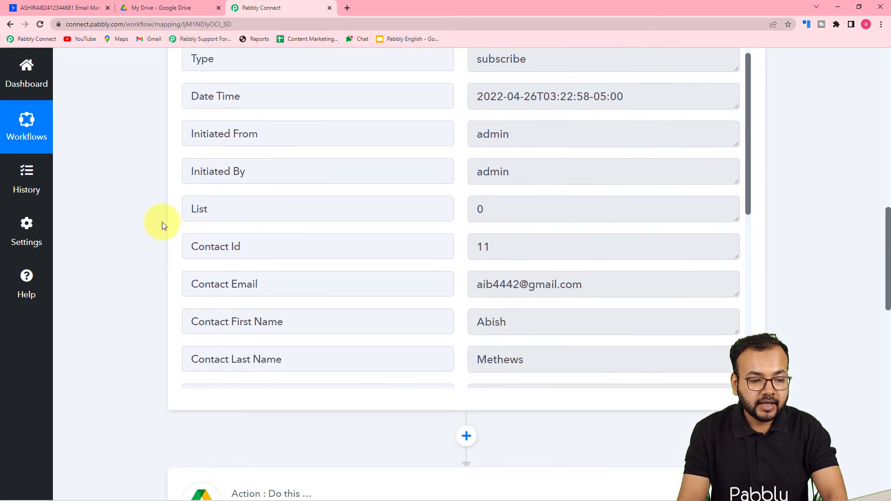
scroll(162, 222, up, 3)
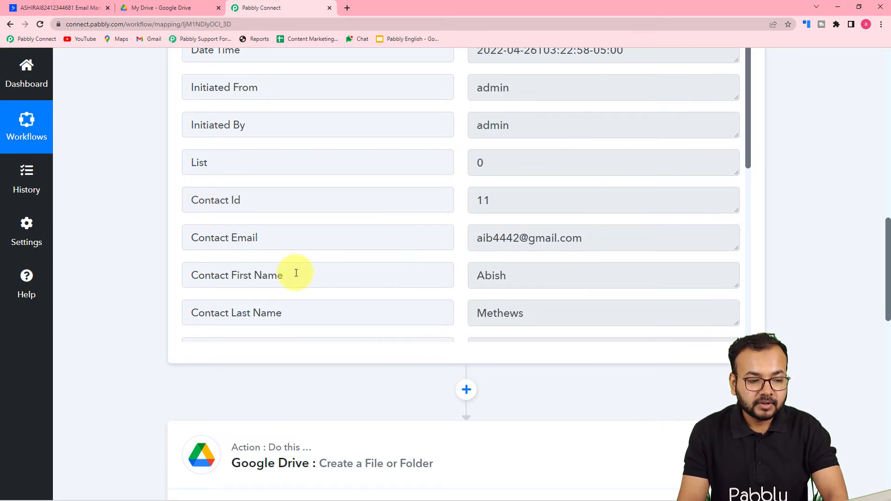
scroll(237, 305, down, 1)
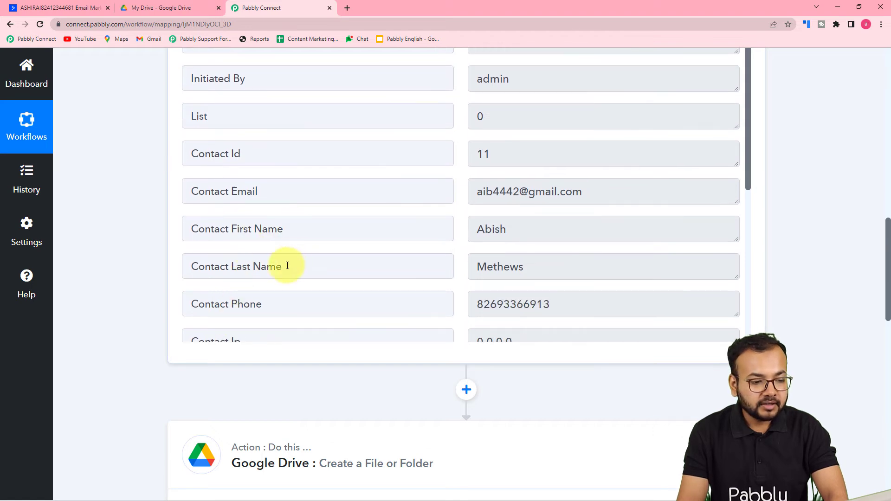
scroll(193, 324, down, 4)
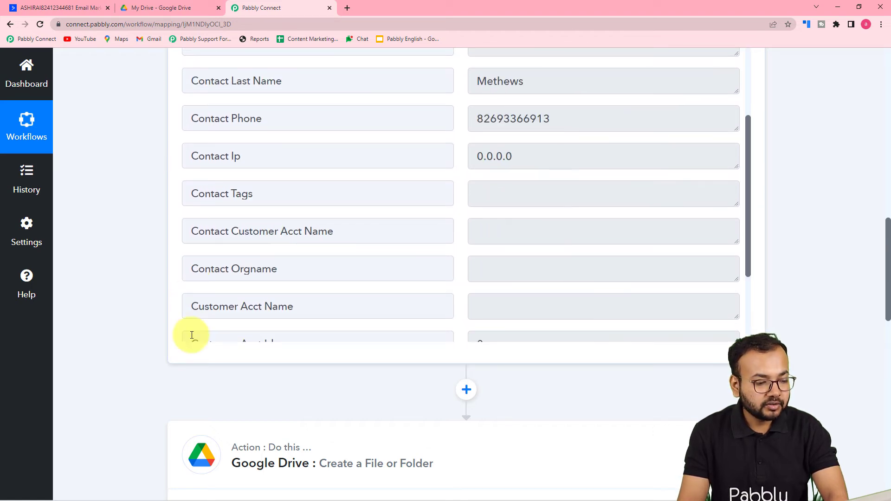
scroll(271, 392, down, 3)
scroll(270, 392, down, 8)
Insert the ActiveCampaign Contact Id into the Google Drive File Name field.
click(268, 209)
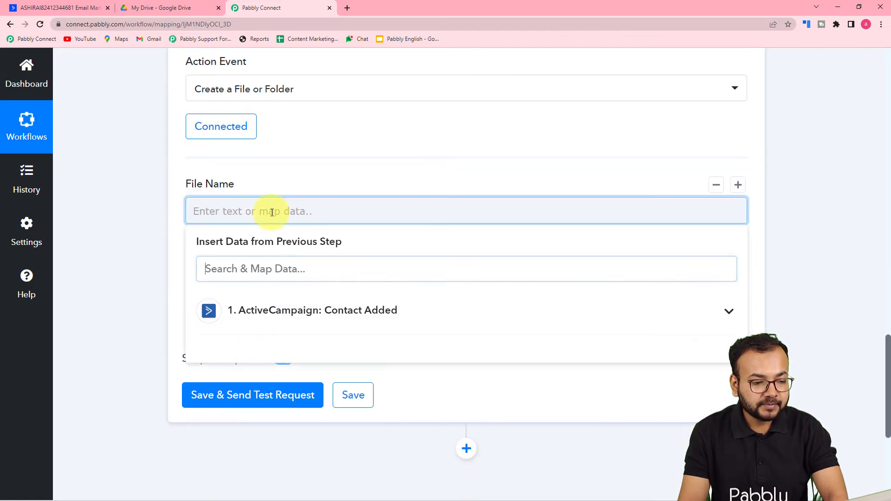
click(281, 319)
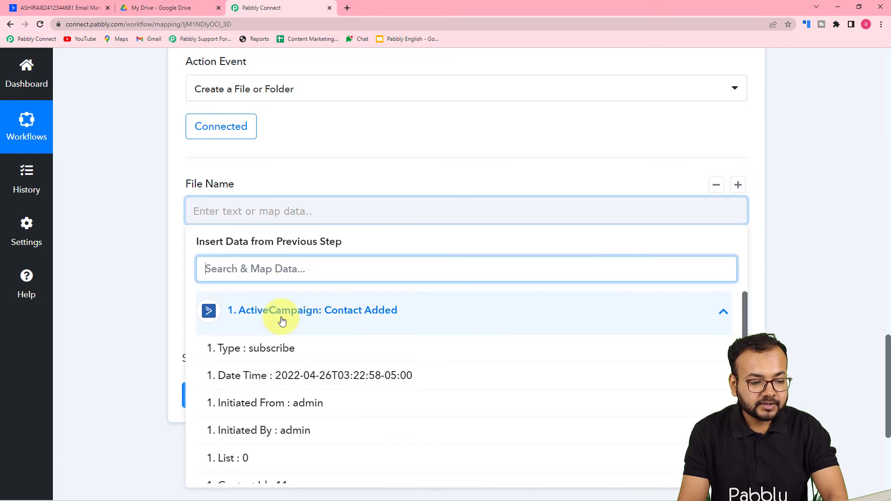
click(268, 168)
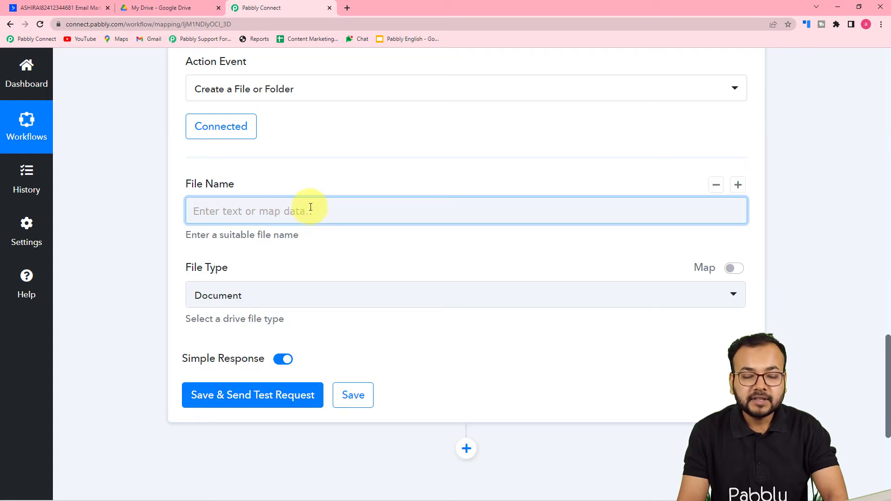
click(256, 209)
click(246, 309)
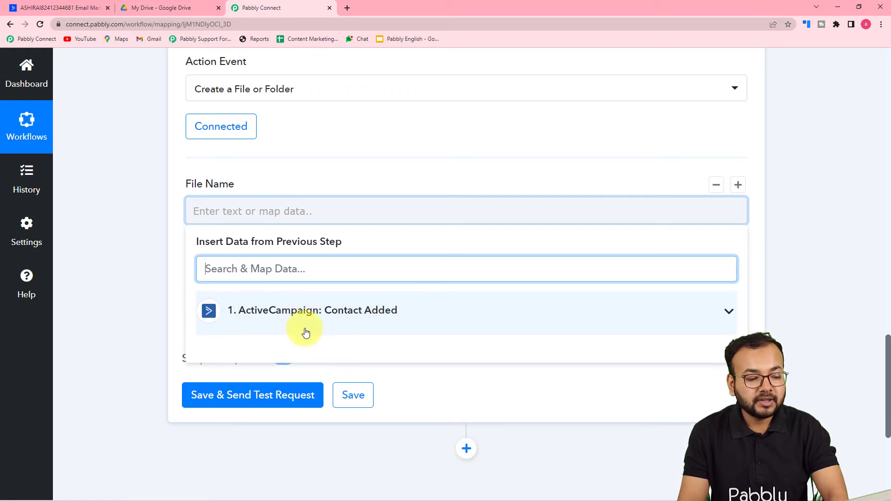
click(317, 319)
scroll(309, 408, down, 3)
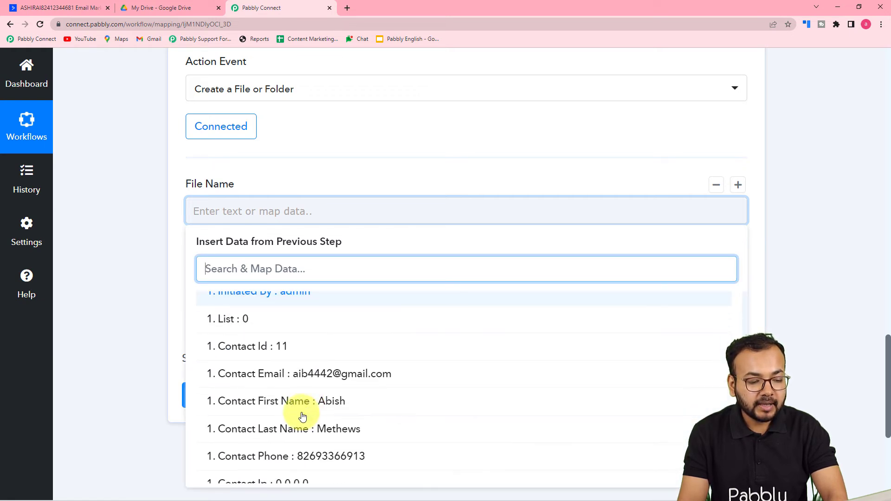
click(304, 358)
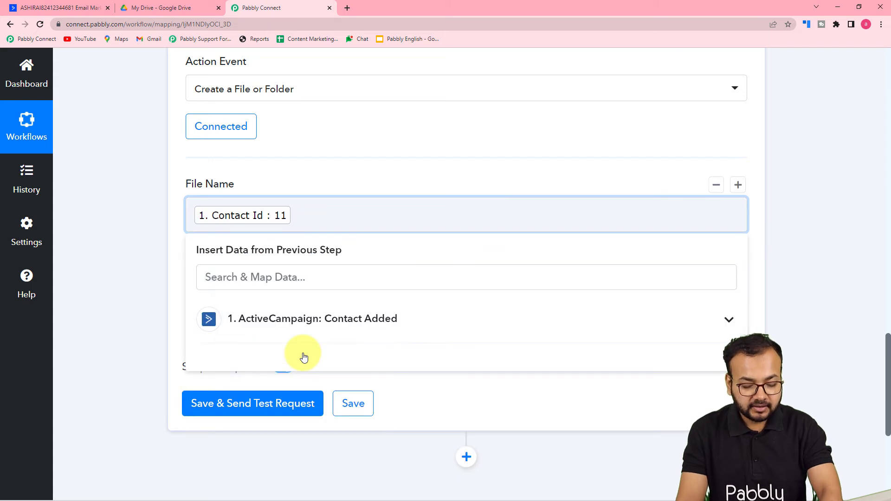
Append the contact's First Name and Last Name after the Id, separated by hyphens.
click(302, 320)
scroll(313, 415, down, 2)
scroll(313, 419, down, 3)
click(328, 365)
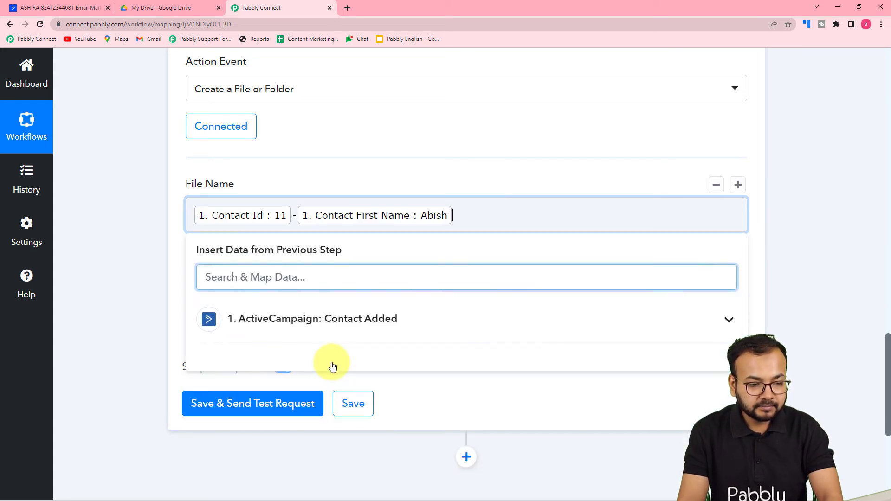
text(-)
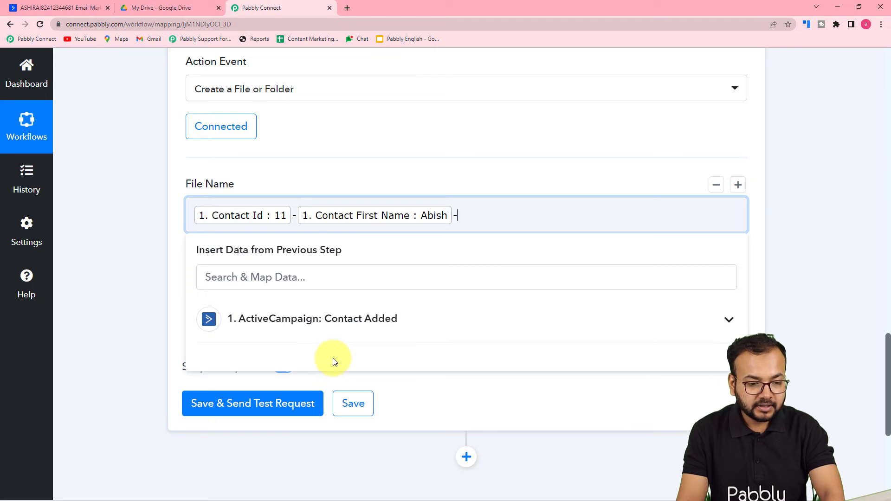
click(334, 322)
scroll(332, 440, down, 1)
scroll(332, 455, down, 2)
click(328, 436)
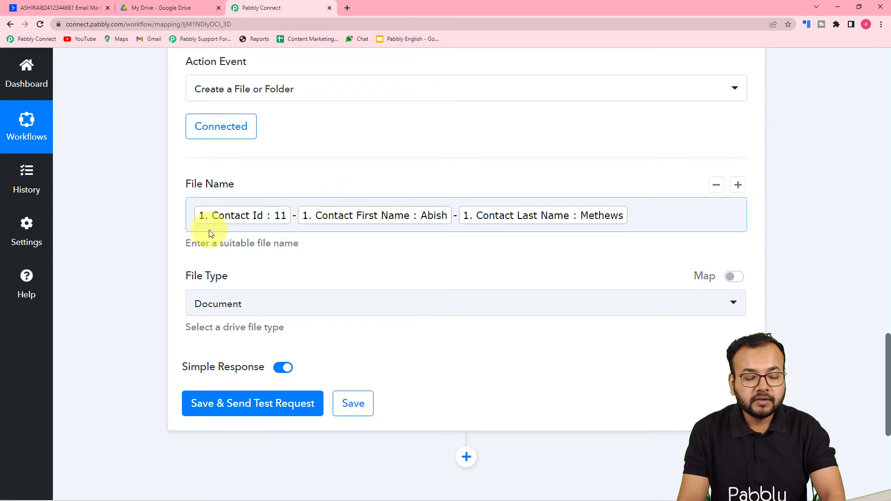
scroll(412, 253, down, 2)
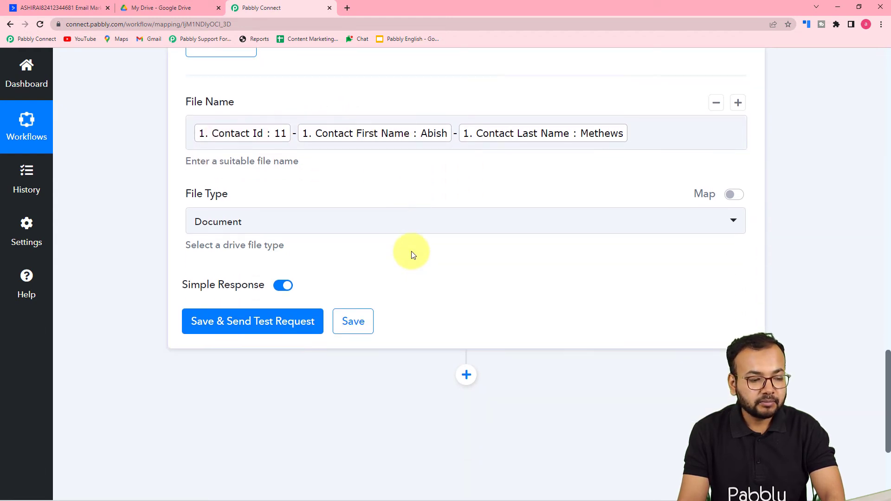
Set File Type to Drive Folder, then briefly check Google Drive and come back.
click(298, 216)
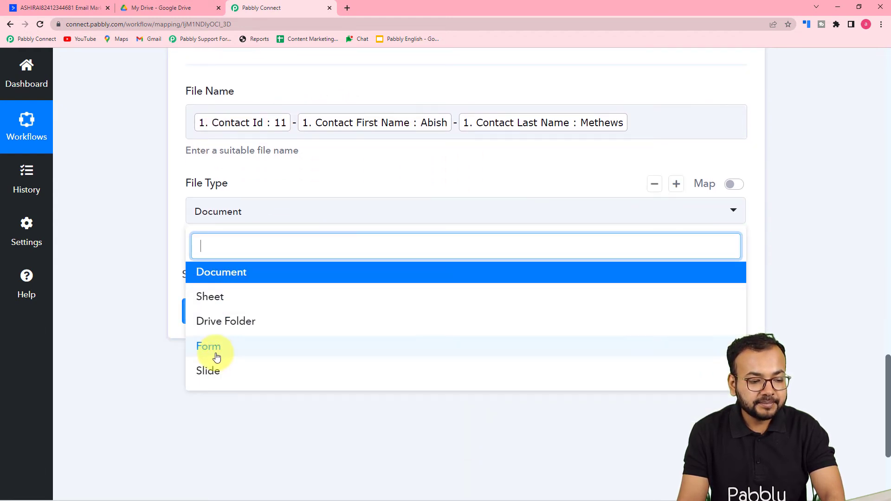
click(228, 322)
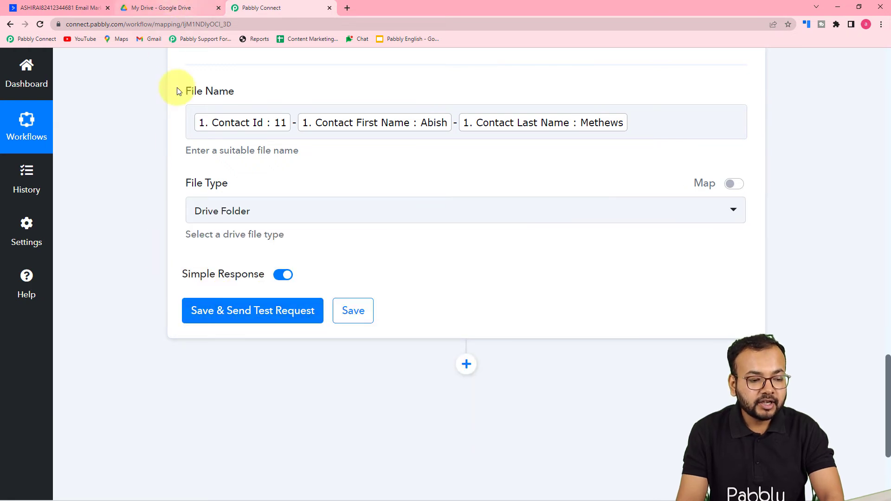
click(166, 12)
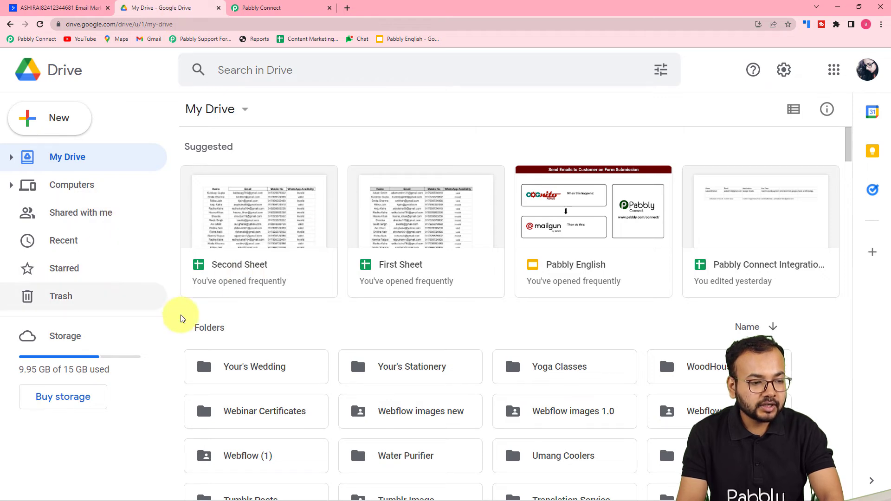
scroll(250, 376, down, 2)
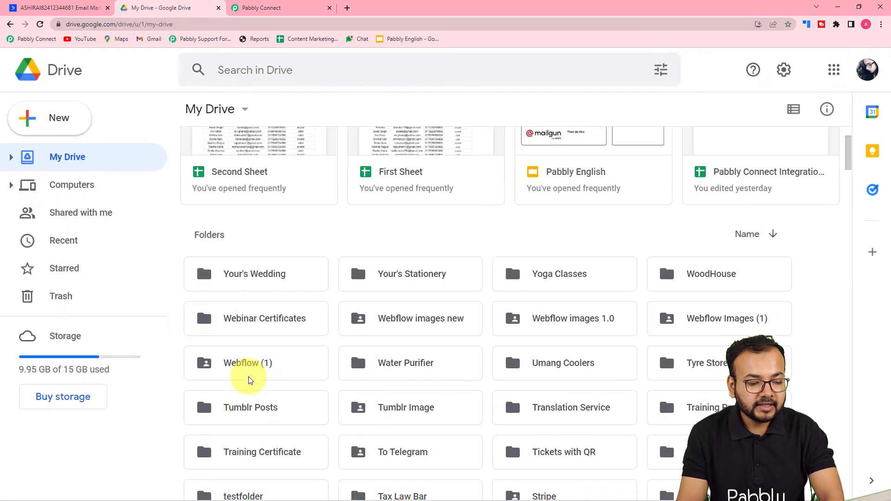
scroll(337, 288, down, 3)
scroll(337, 287, down, 10)
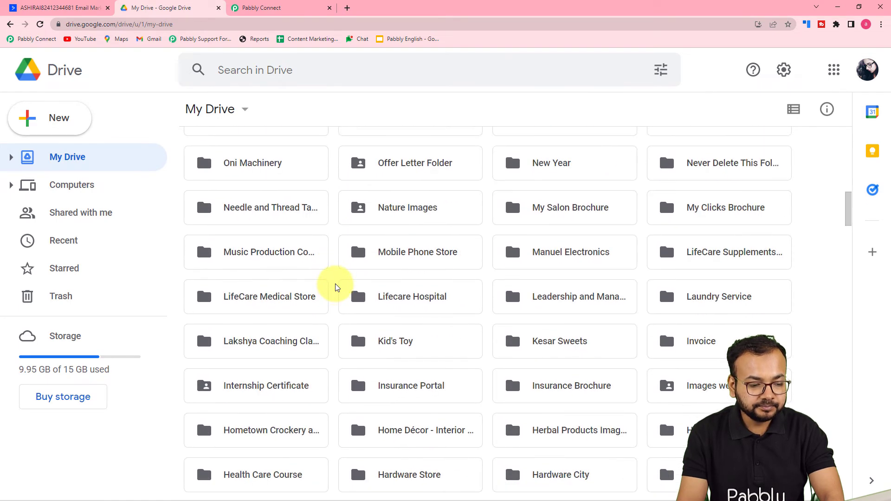
scroll(336, 287, up, 15)
click(278, 8)
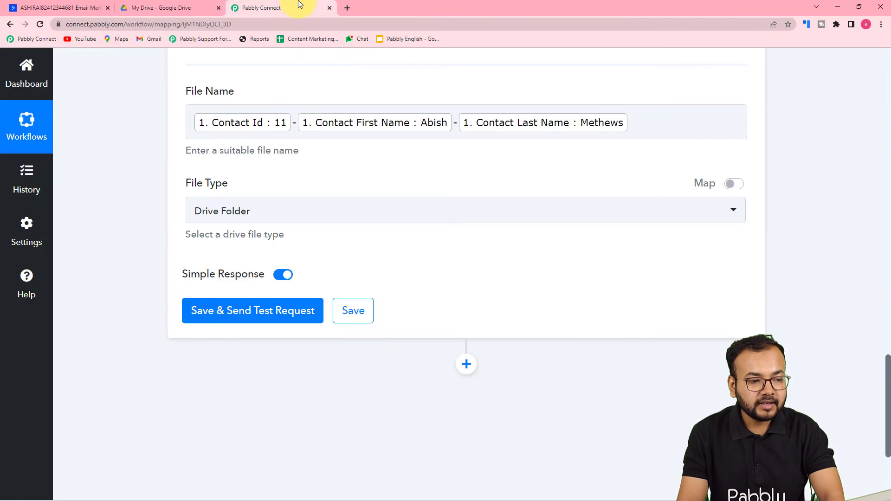
Save and send a test request, then copy the returned folder name from the response.
click(242, 322)
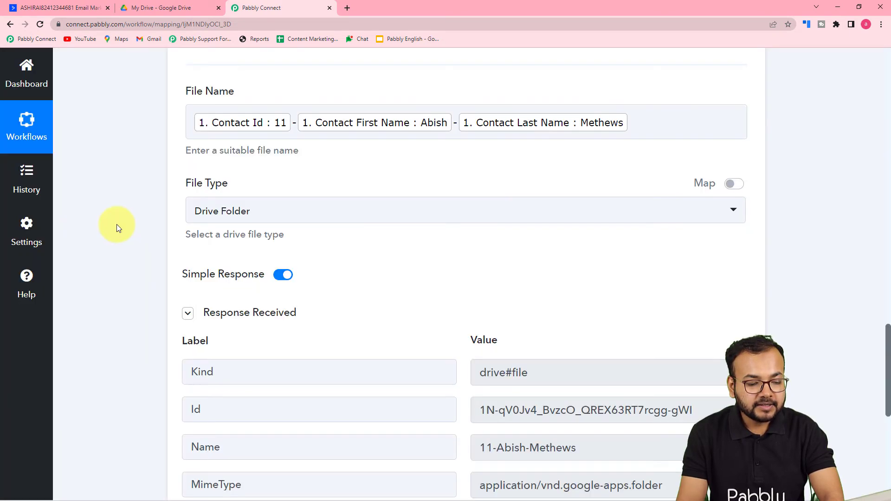
scroll(116, 224, down, 4)
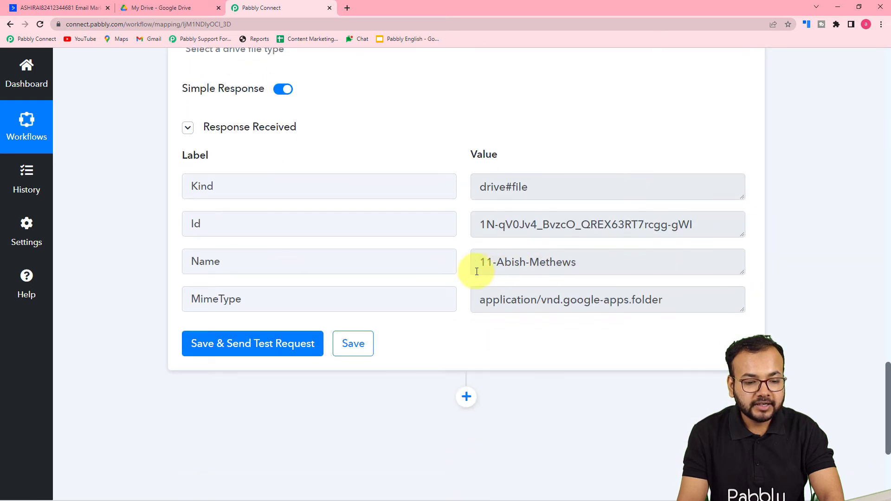
drag(575, 264, 469, 270)
right_click(503, 268)
click(504, 271)
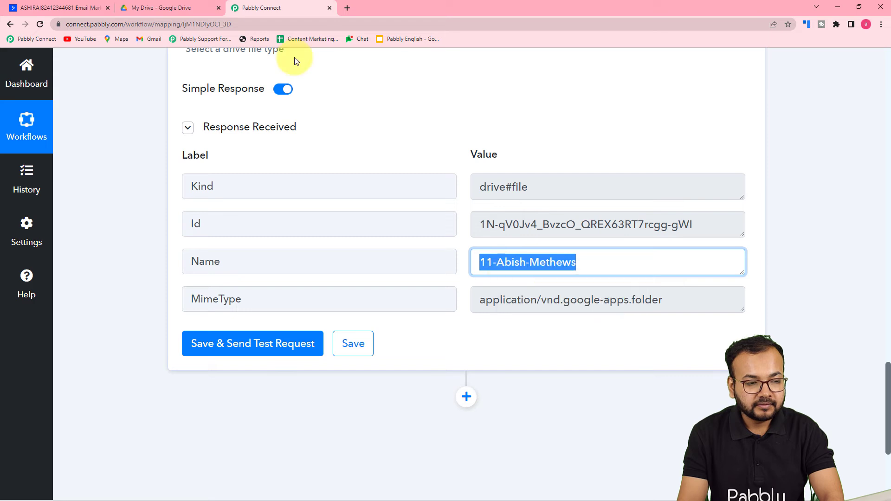
click(173, 8)
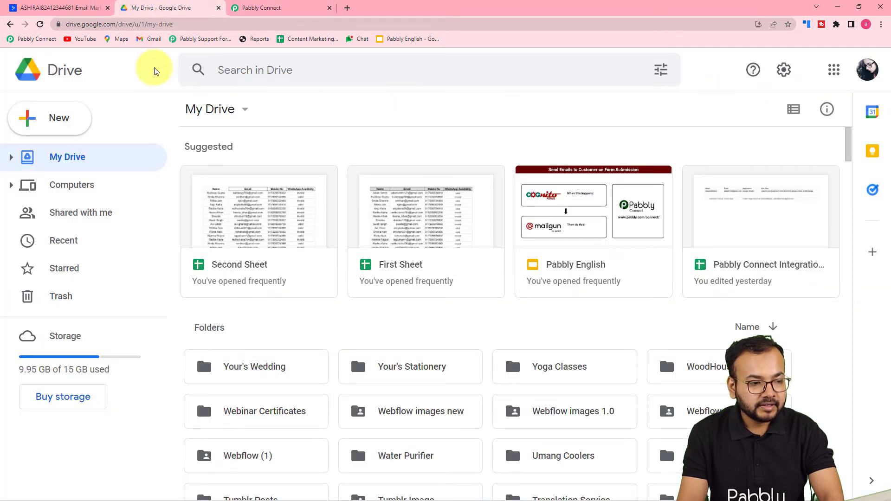
Search Google Drive for the copied folder name to confirm the contact 11 folder exists.
click(193, 73)
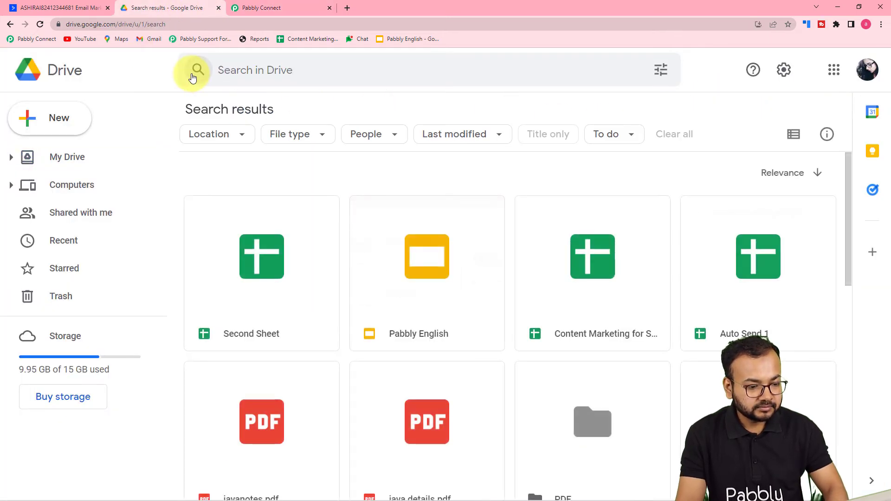
click(285, 70)
key(ctrl+v)
key(Return)
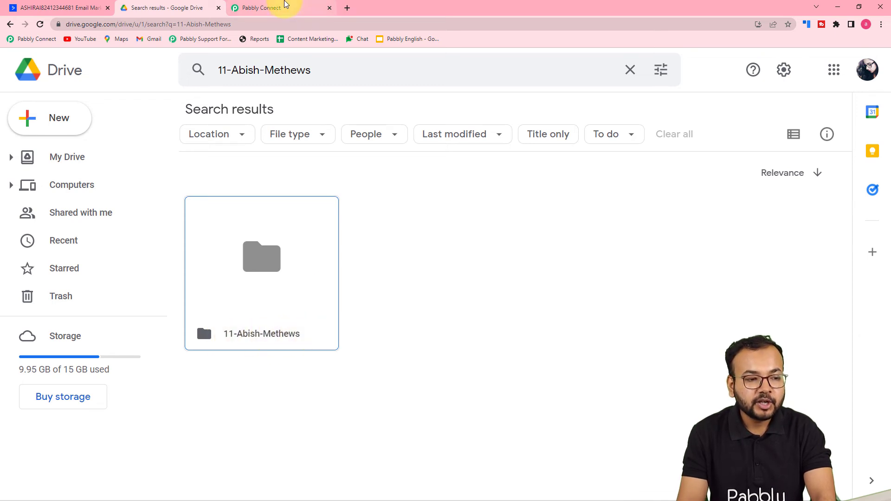
click(284, 7)
scroll(284, 135, up, 8)
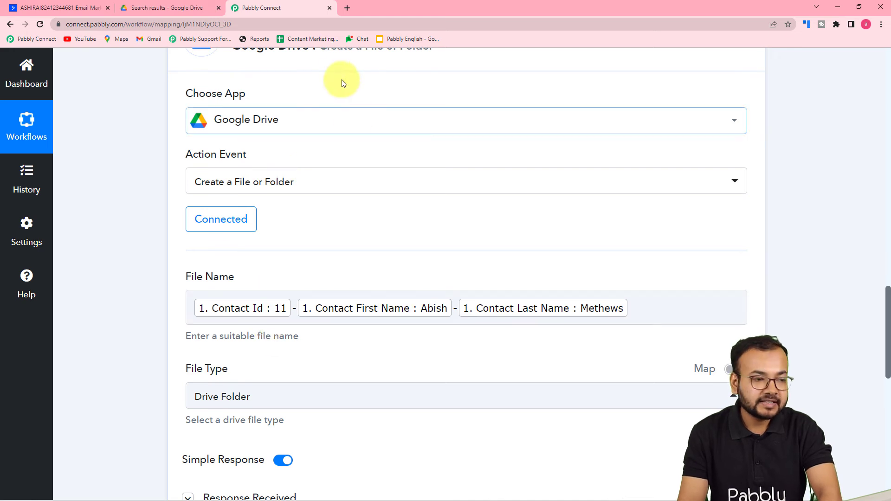
Compare the Drive search result with the workflow's trigger data and File Name mapping.
click(178, 9)
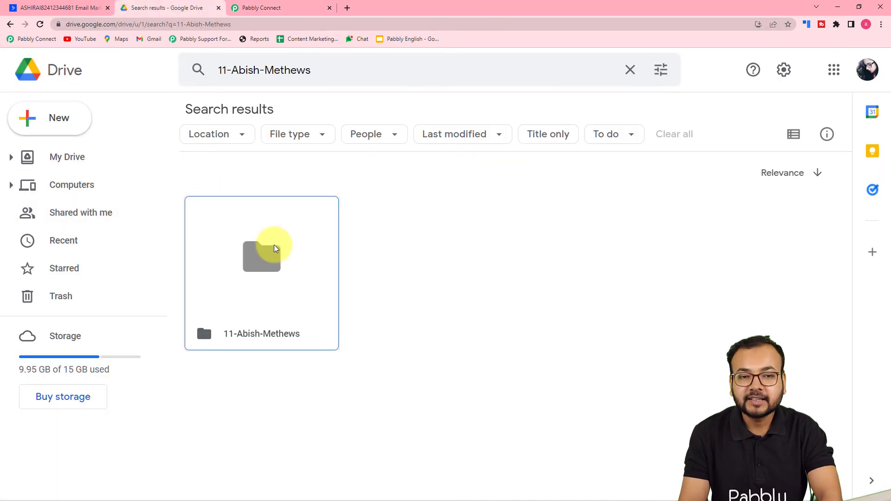
click(271, 14)
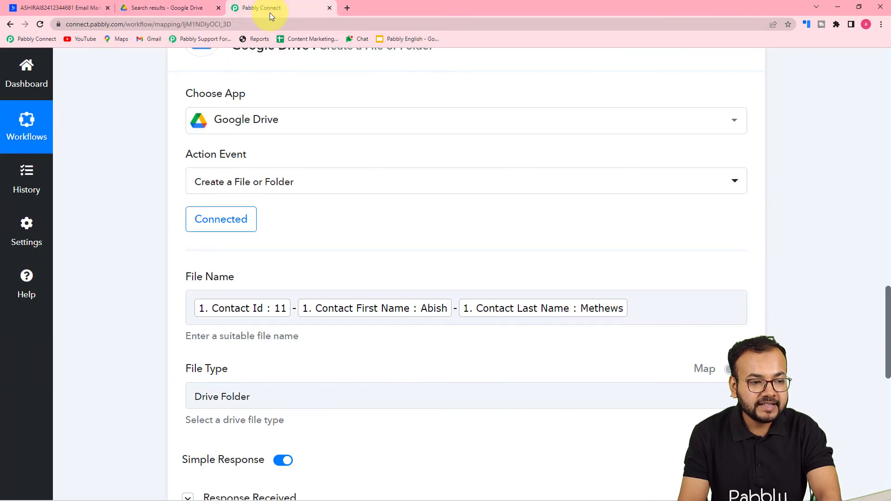
scroll(268, 169, up, 10)
scroll(268, 173, up, 8)
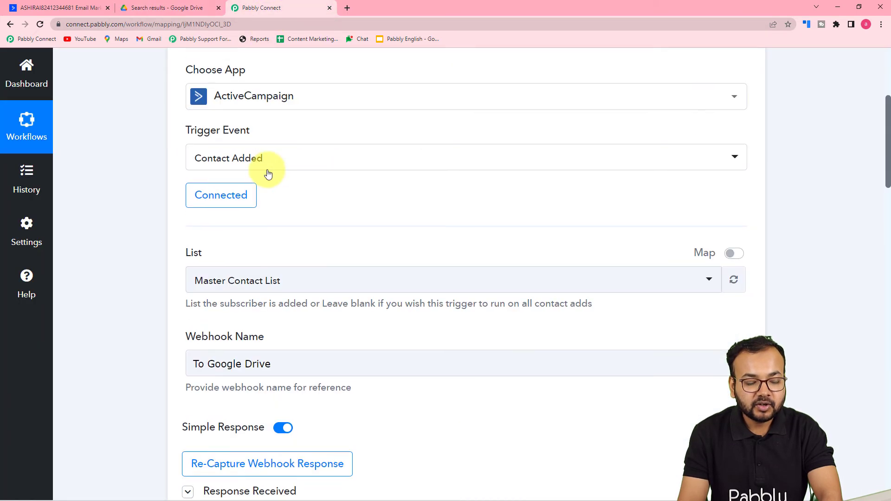
click(158, 12)
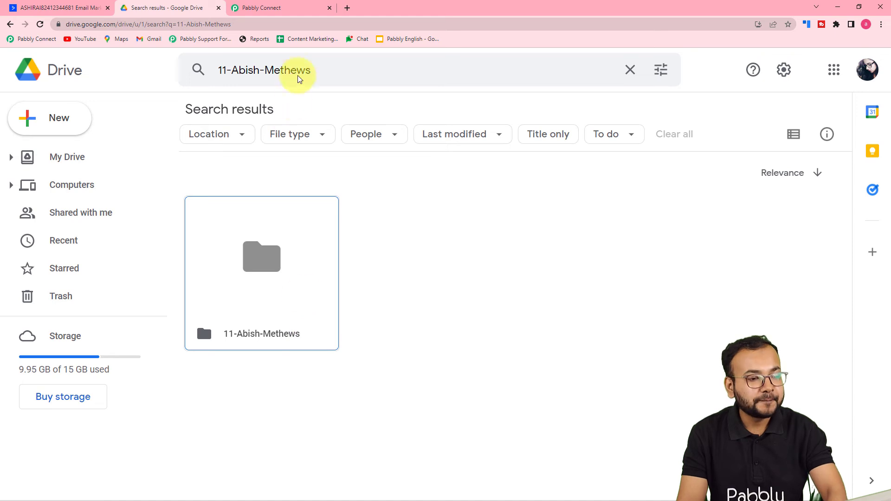
click(278, 8)
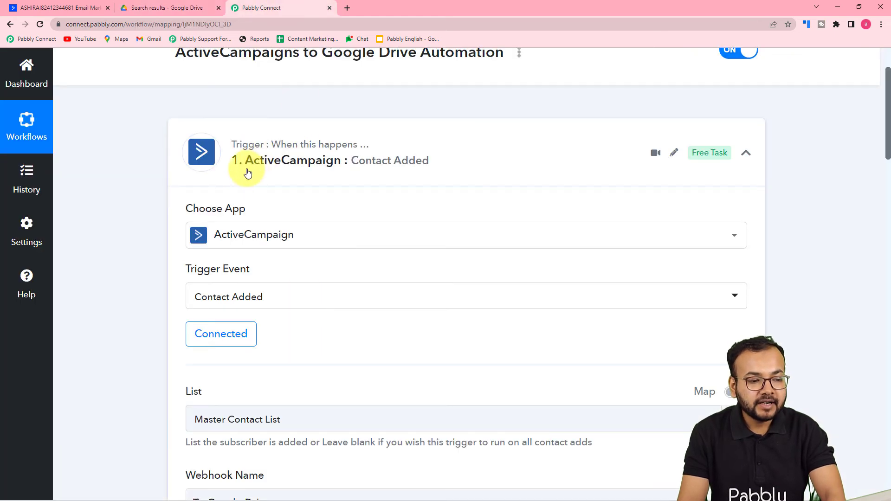
scroll(247, 175, down, 1)
scroll(123, 230, down, 8)
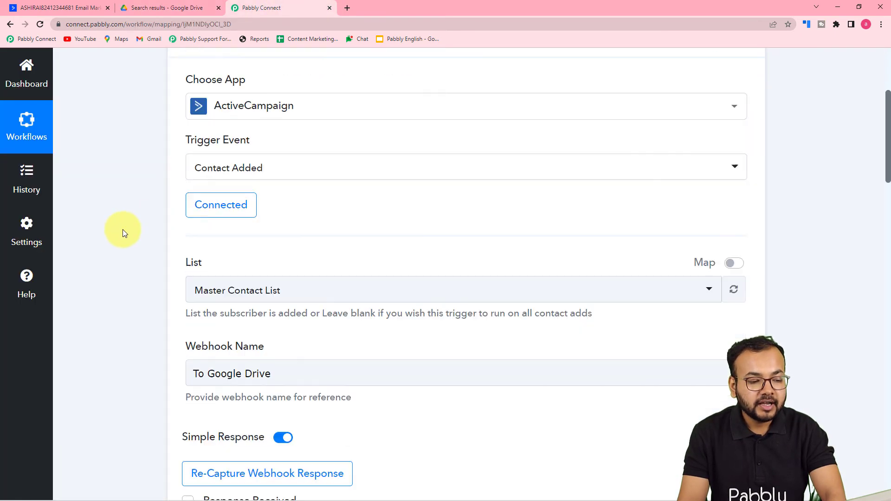
scroll(122, 229, down, 8)
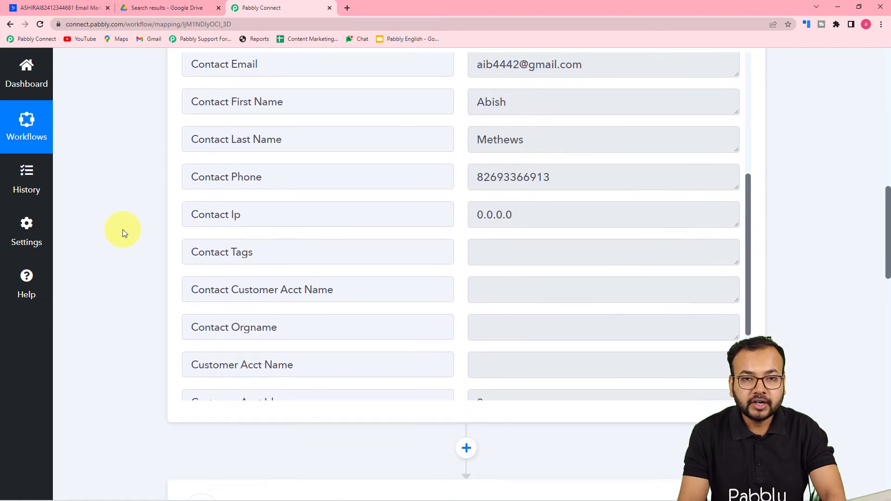
scroll(122, 229, down, 3)
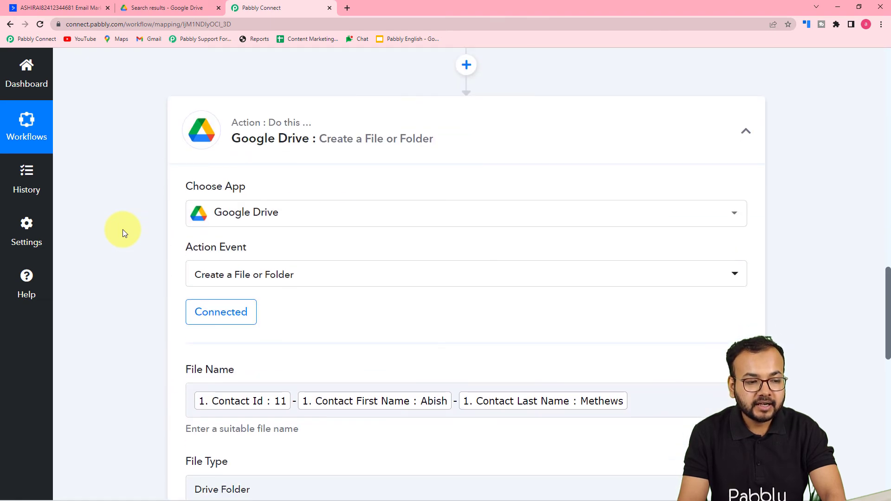
scroll(123, 229, down, 6)
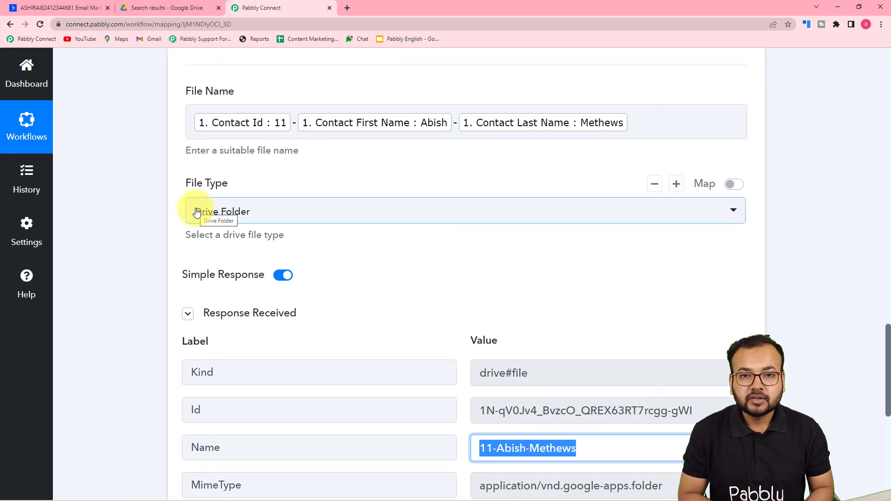
In ActiveCampaign, add a new contact with the first name, last name, e-mail and phone number.
click(60, 8)
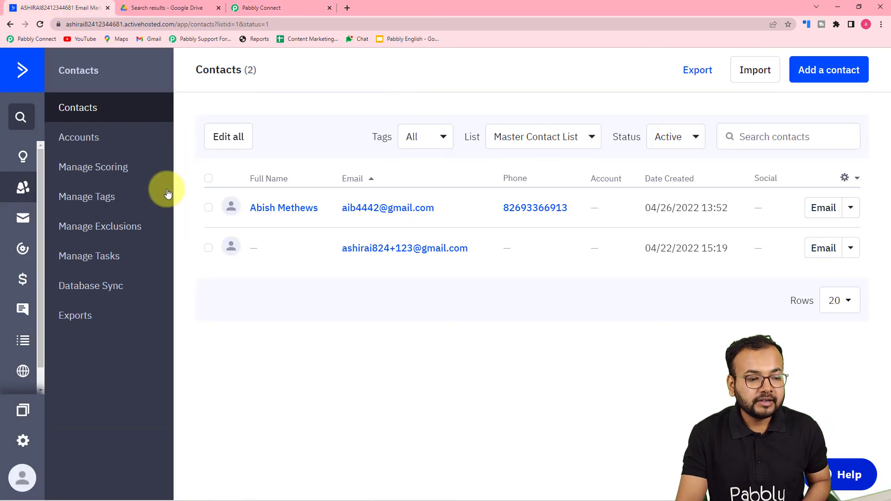
click(818, 77)
click(343, 202)
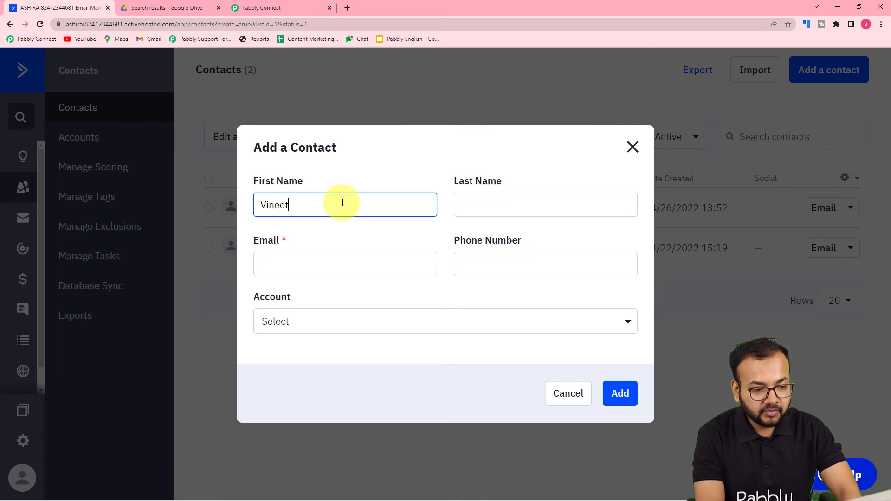
click(481, 203)
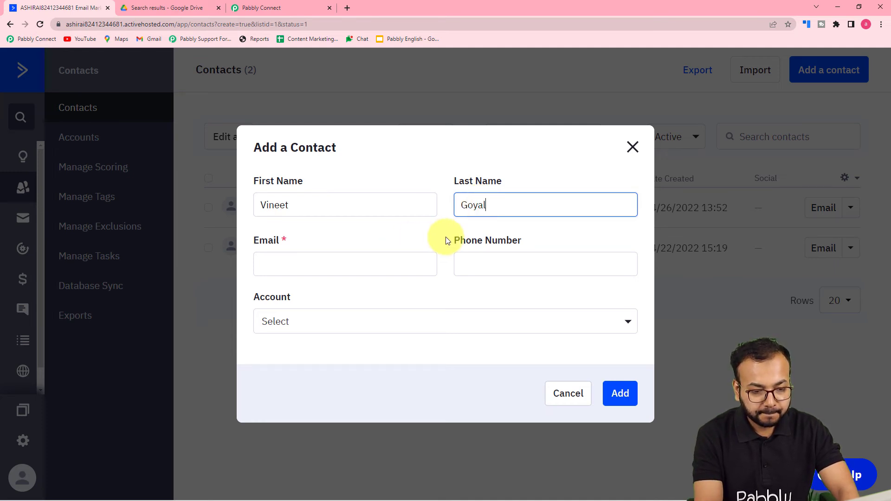
click(417, 264)
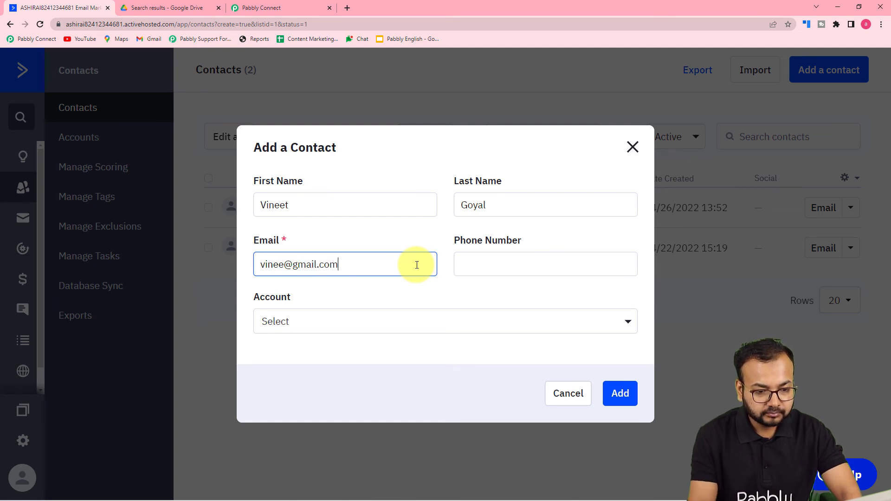
click(470, 265)
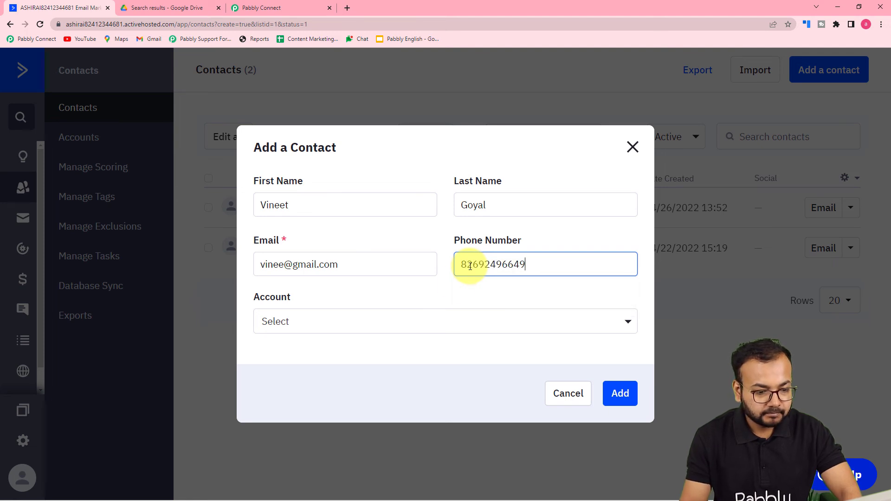
click(606, 391)
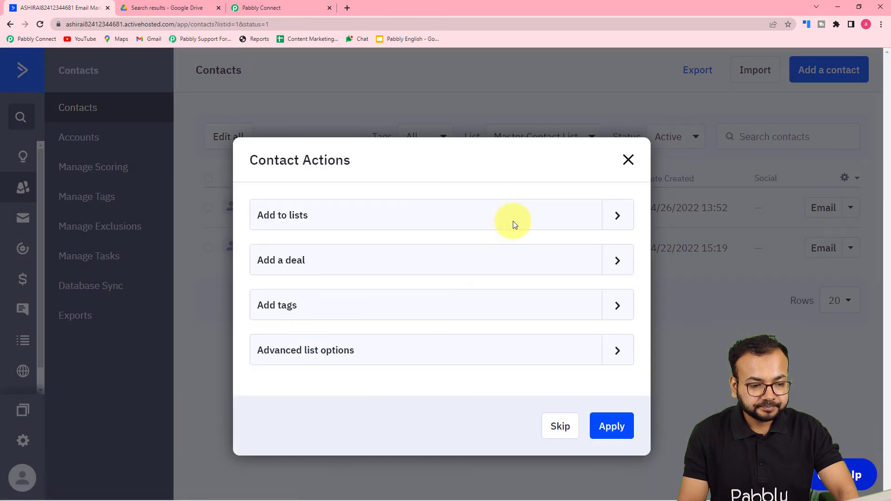
Assign the new contact to the Master Contact List and reload to show three contacts.
click(614, 216)
click(269, 246)
click(611, 462)
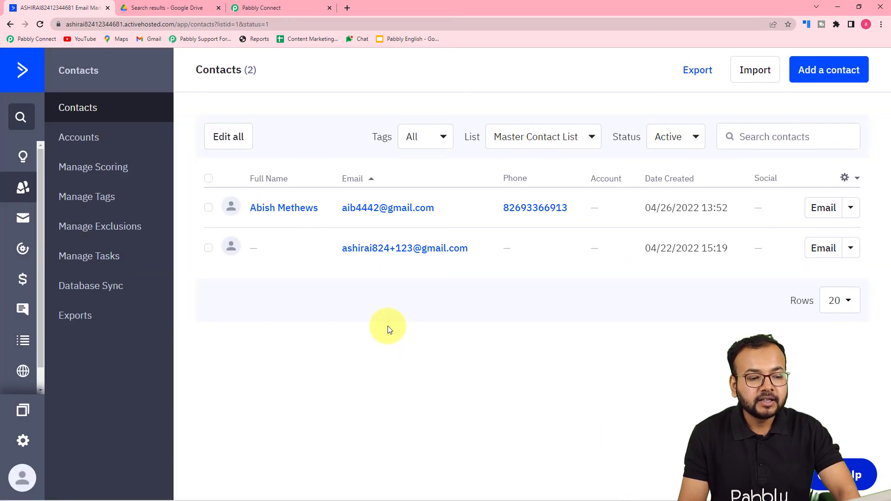
click(40, 25)
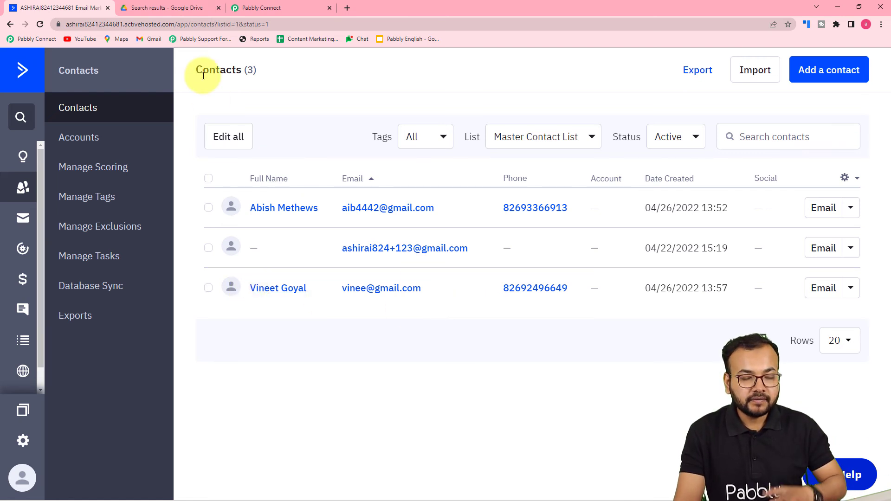
click(149, 7)
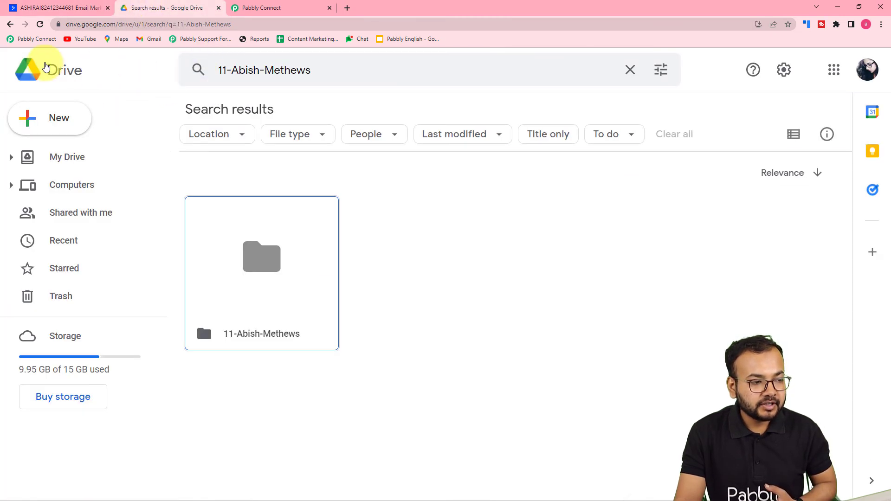
Search My Drive for the new contact's first name to confirm the ID 12 folder, then return to Pabbly Connect.
click(10, 24)
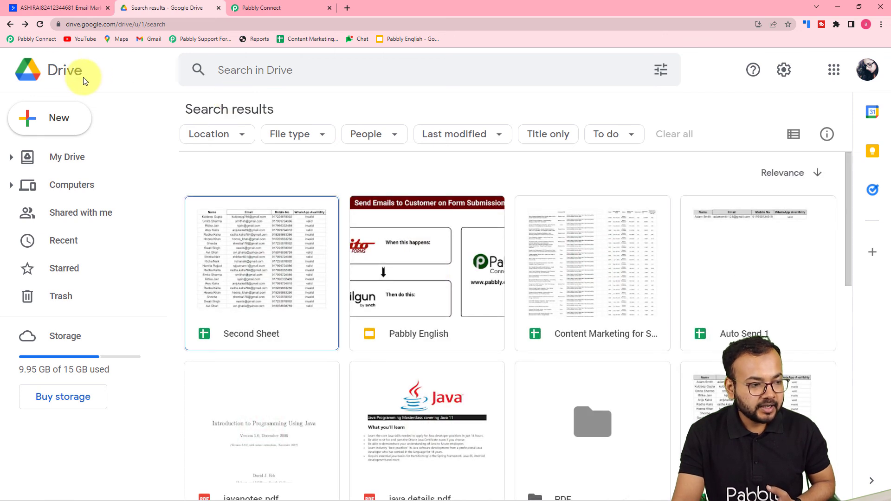
click(73, 157)
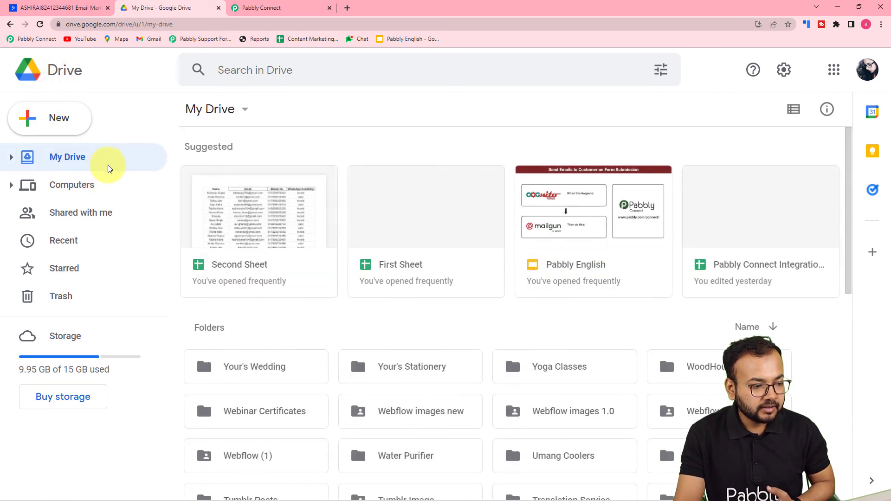
scroll(350, 208, down, 1)
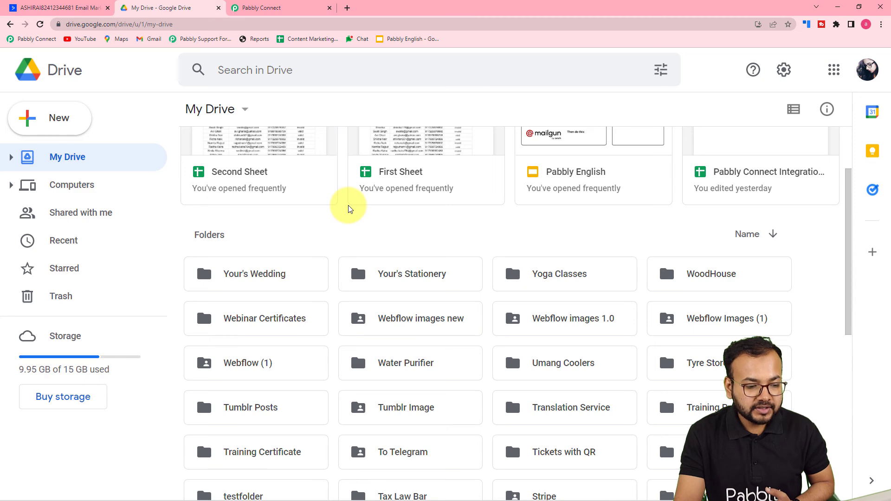
scroll(349, 208, down, 1)
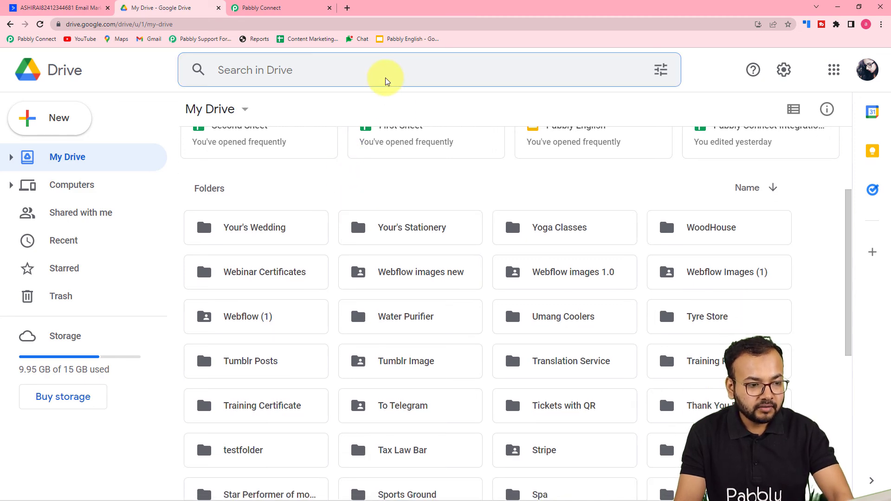
click(370, 65)
text(vineet)
key(Return)
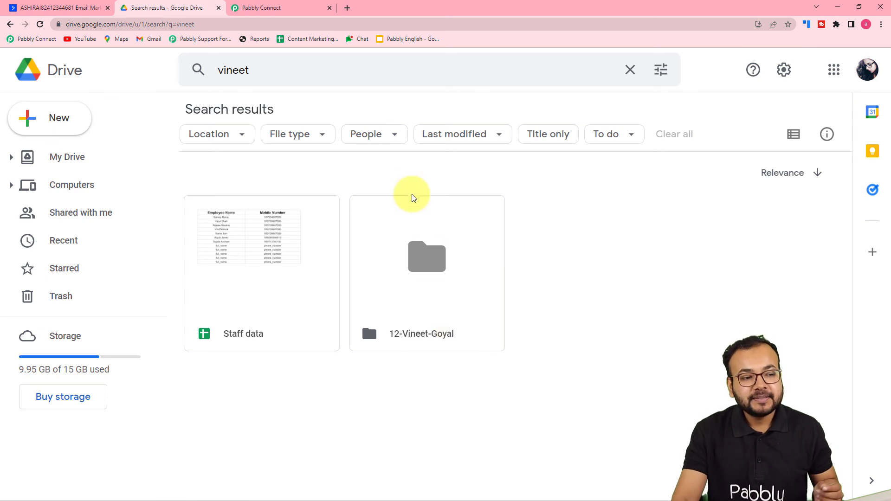
click(295, 10)
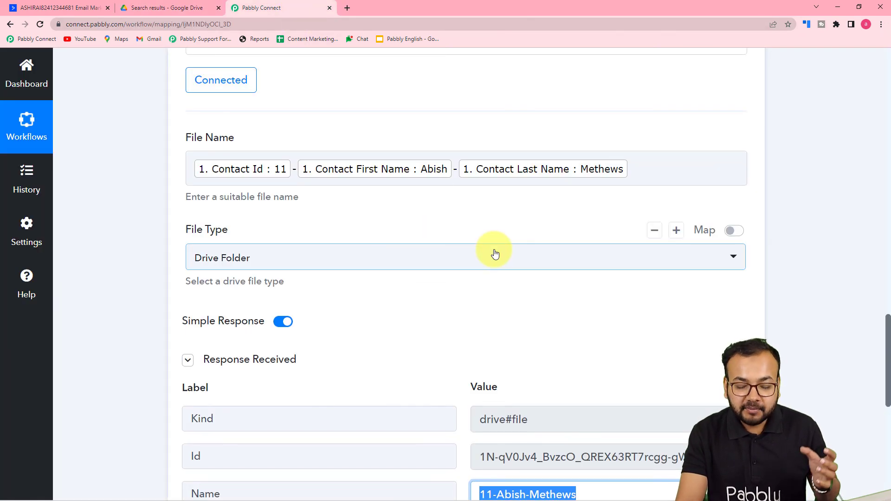